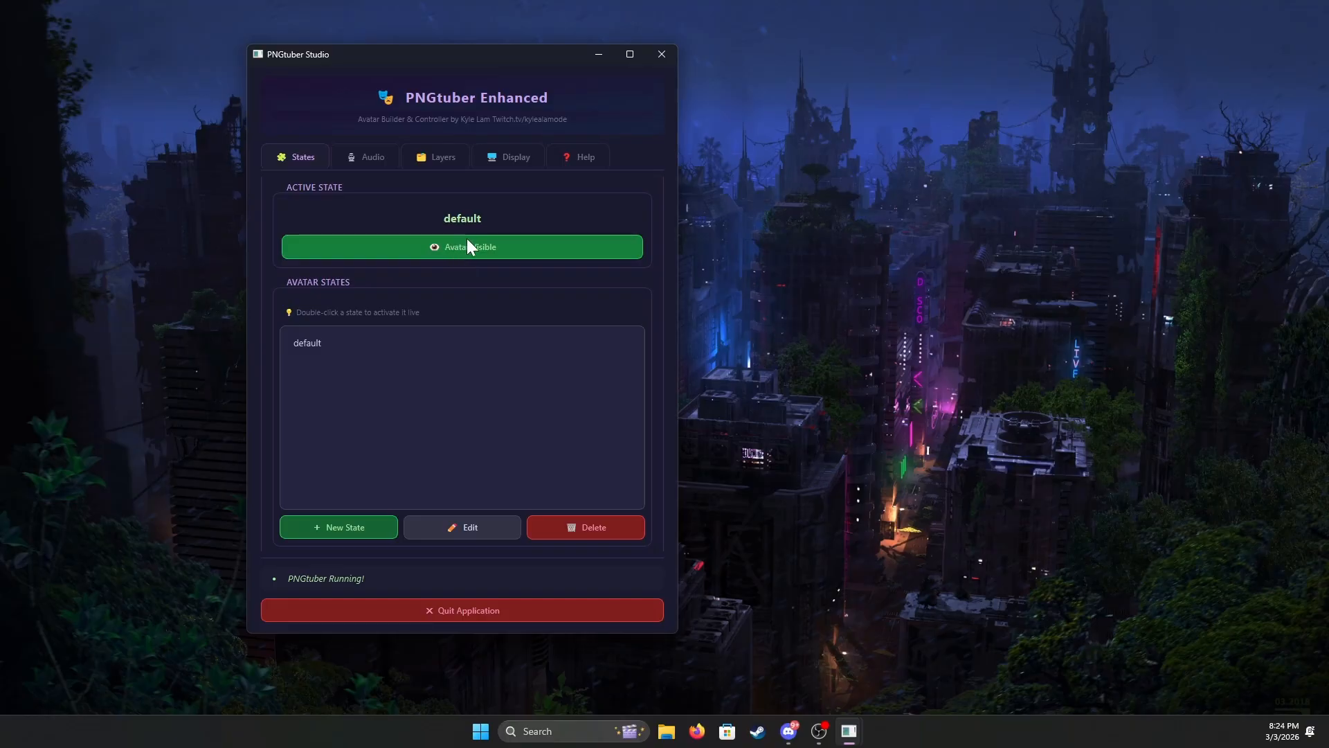
click(376, 155)
click(462, 153)
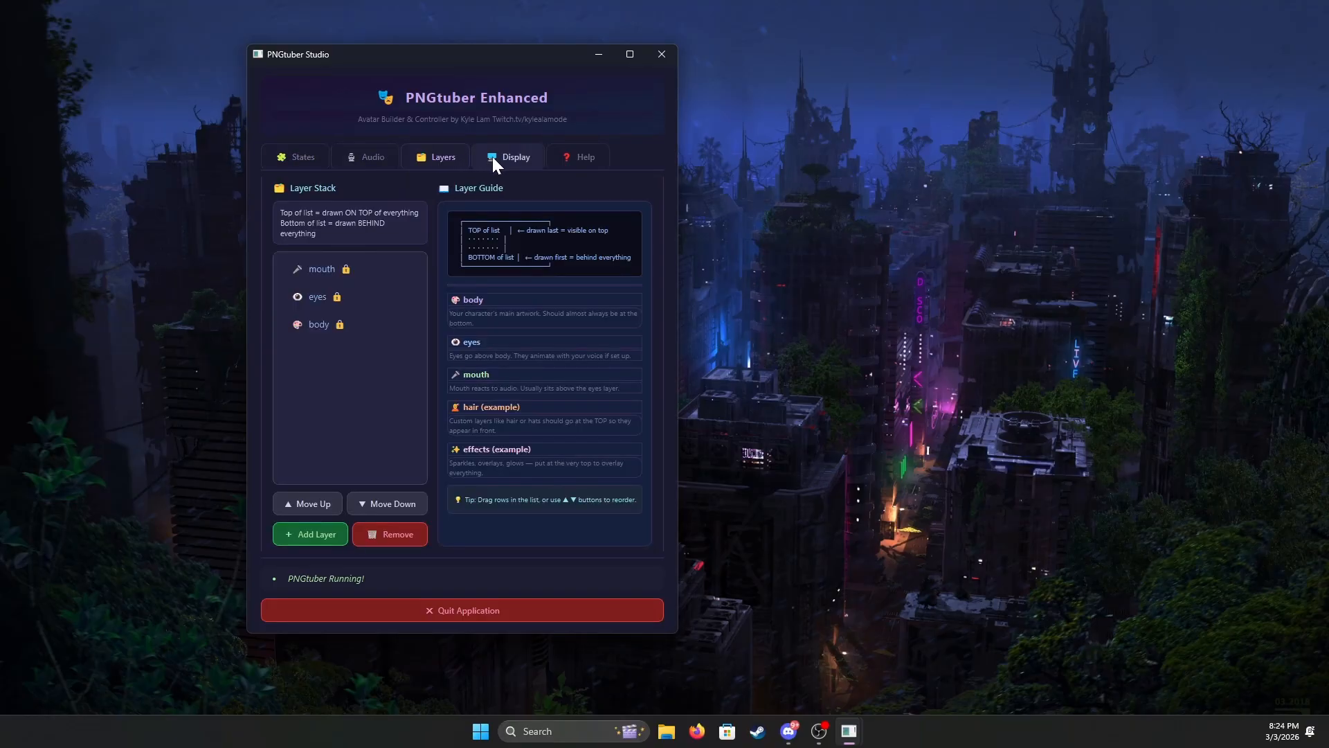
click(495, 158)
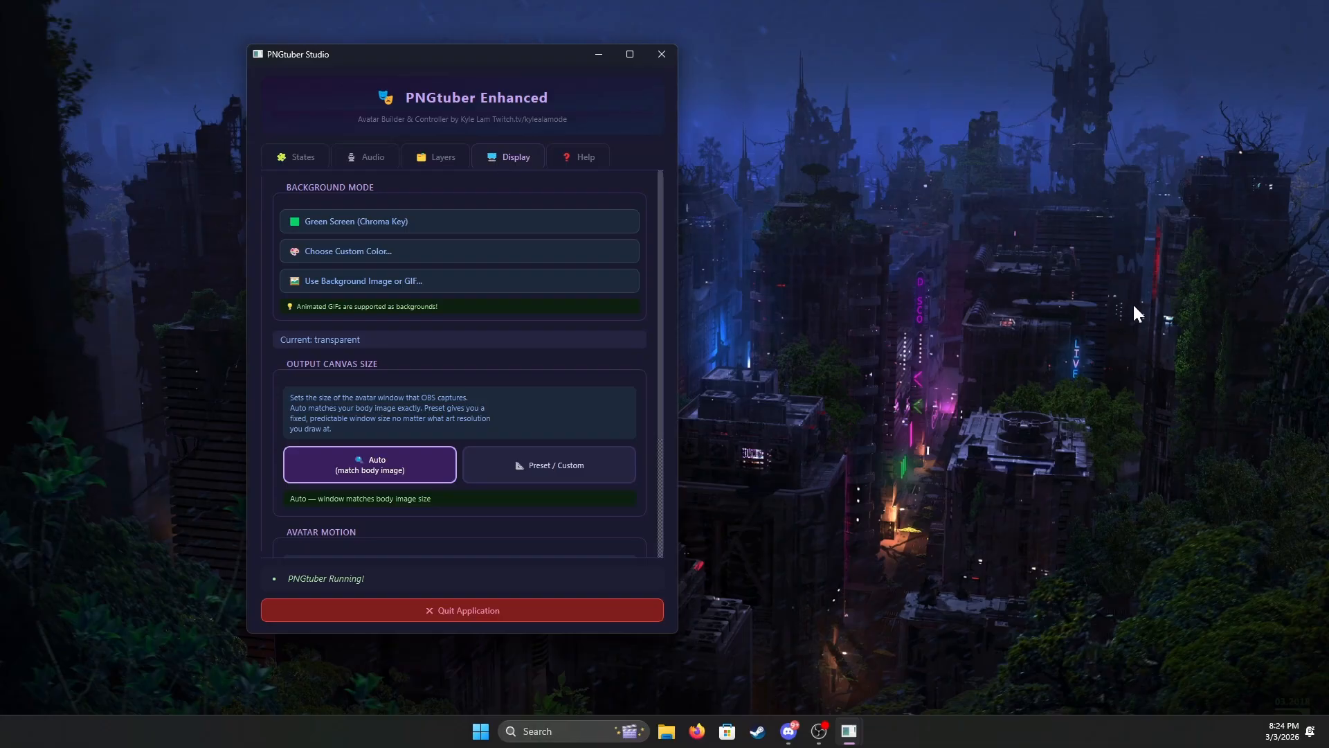
Activate the default avatar state live from the list of avatar states.
click(304, 157)
click(354, 347)
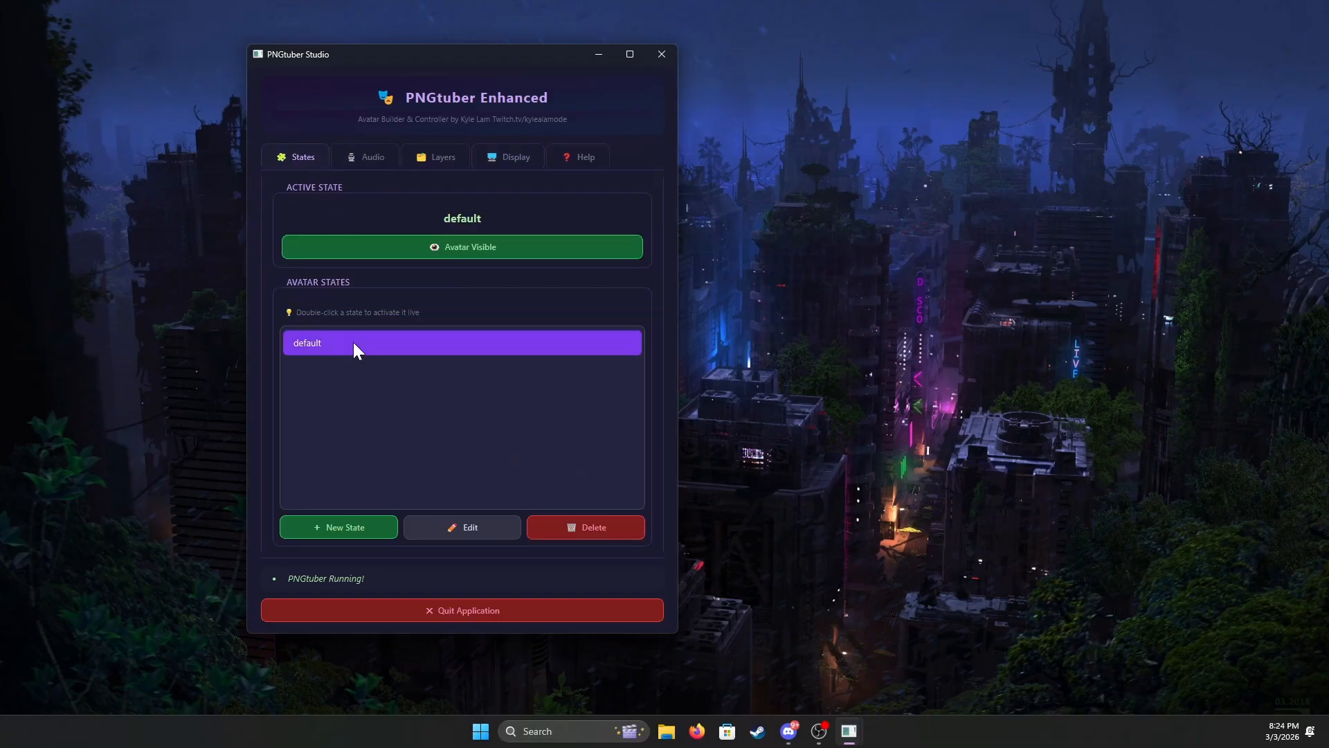
double_click(354, 342)
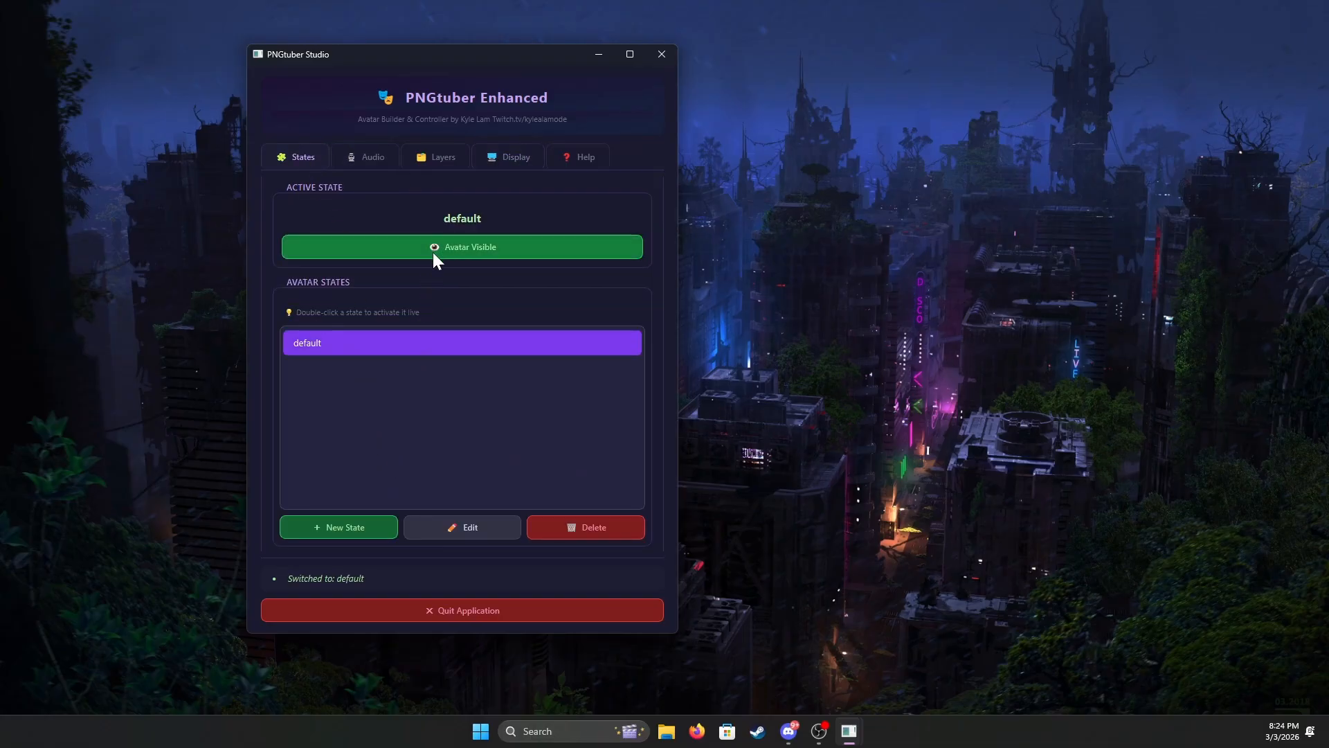
click(374, 150)
click(455, 158)
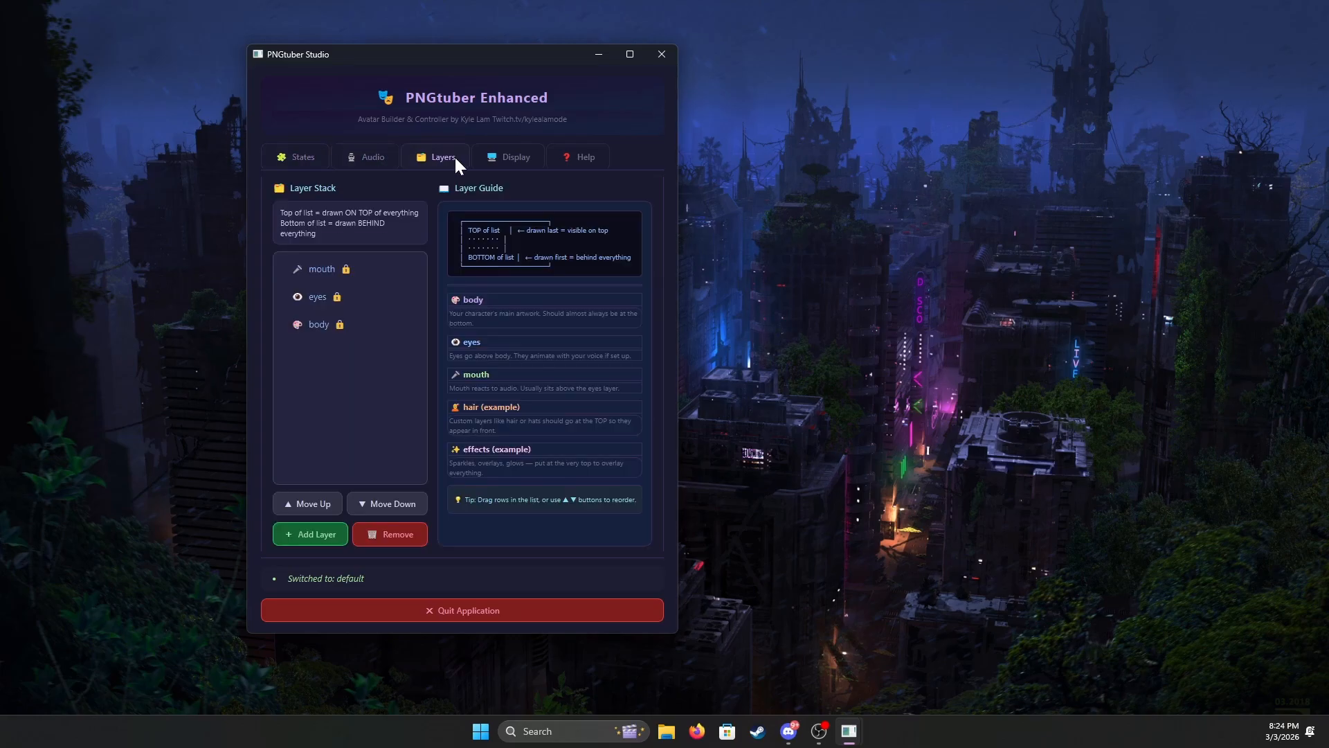
click(497, 157)
Edit the default avatar state and load base.png from the character image folder on the Desktop as its body image.
click(290, 157)
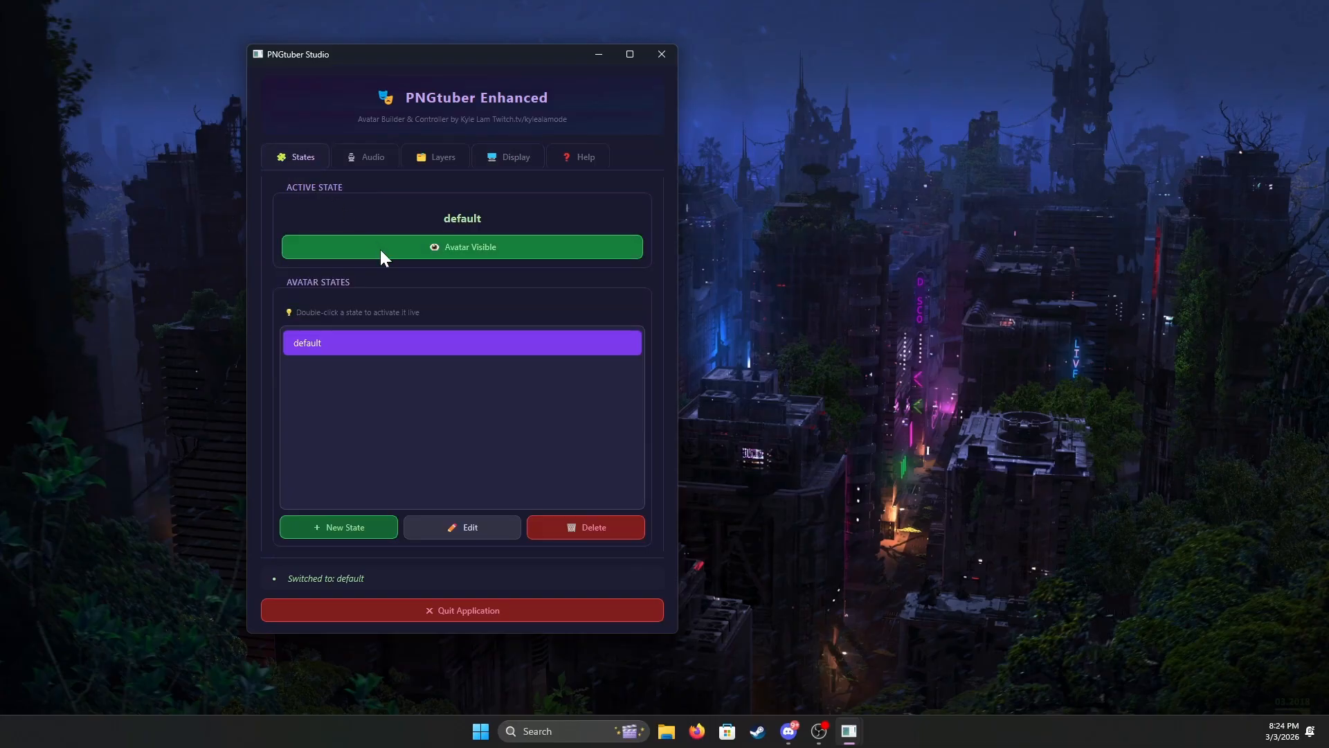
click(472, 530)
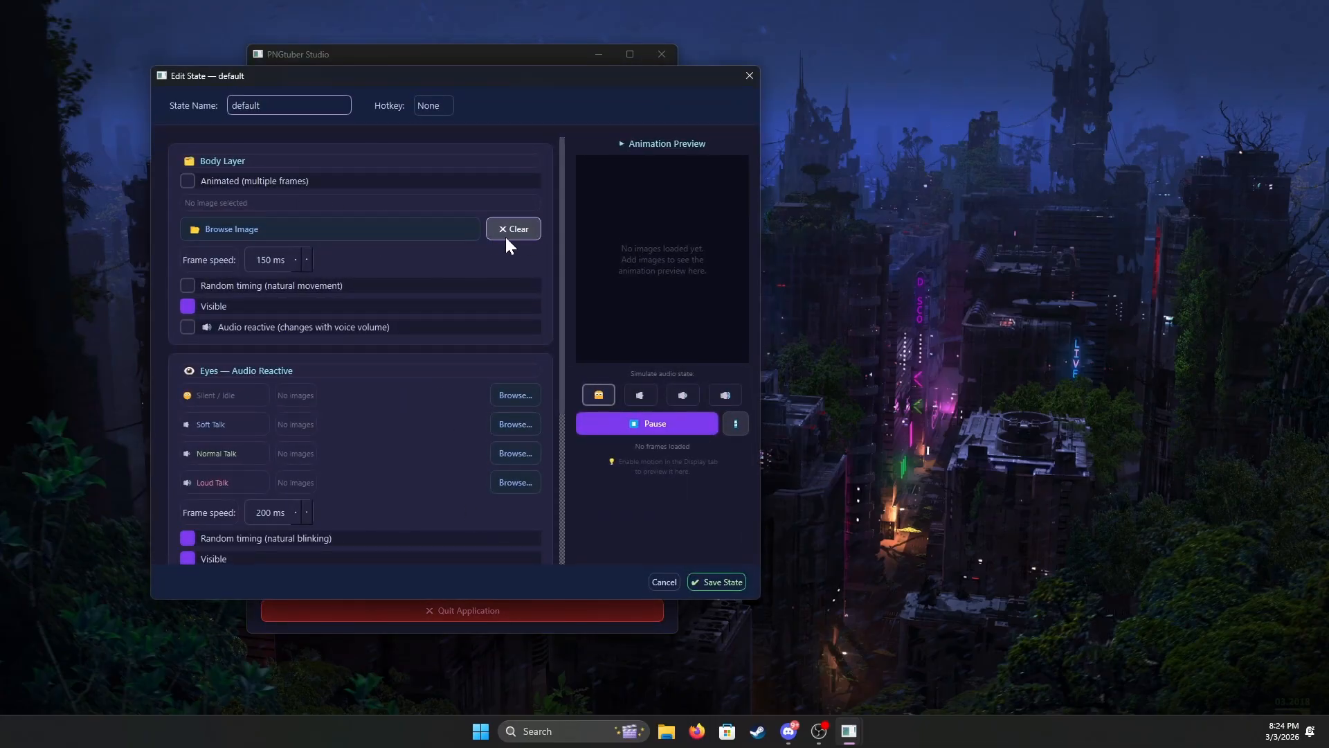
click(398, 232)
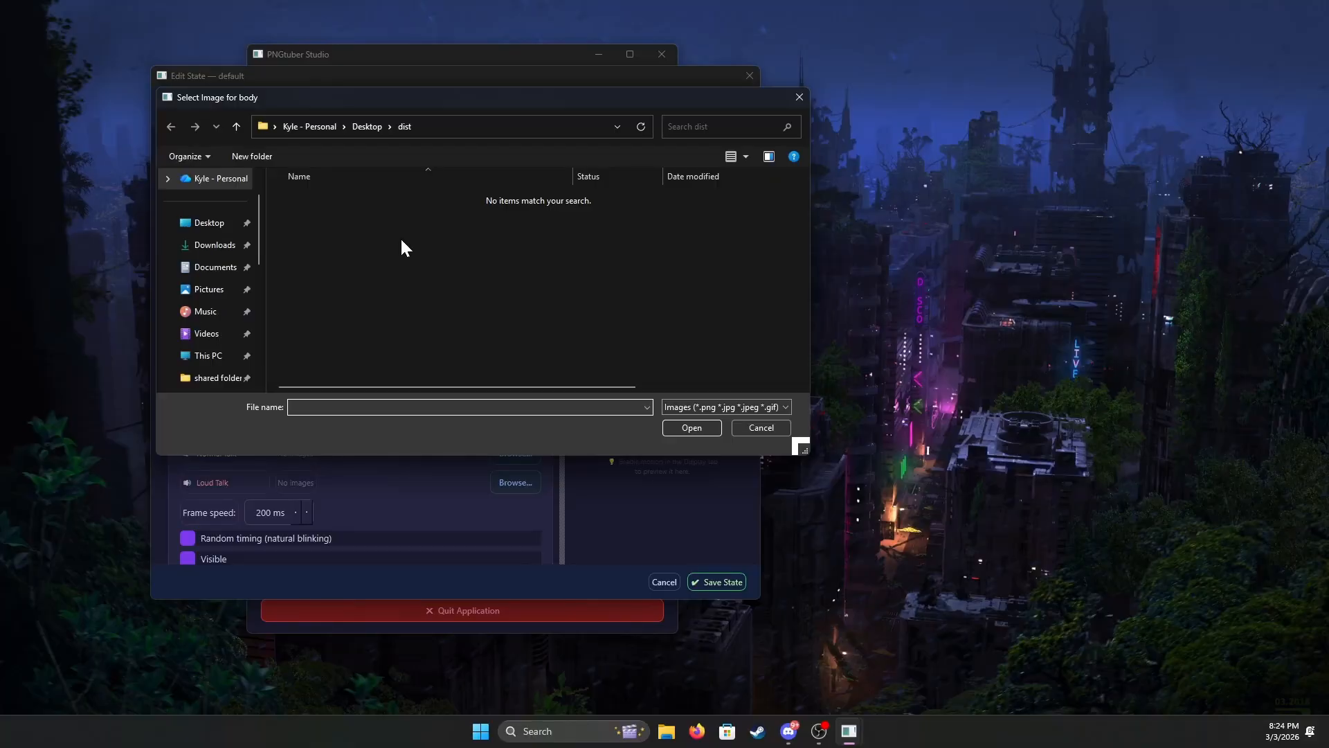
click(361, 127)
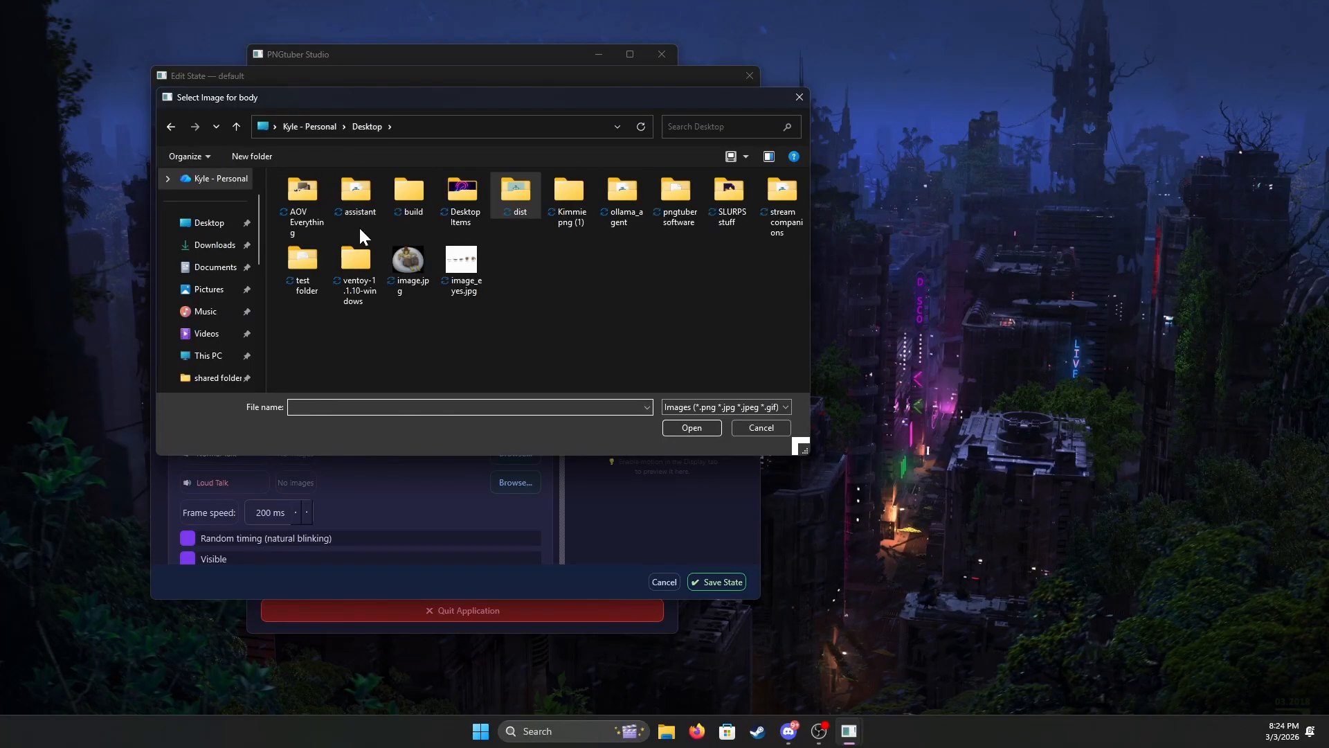
click(584, 208)
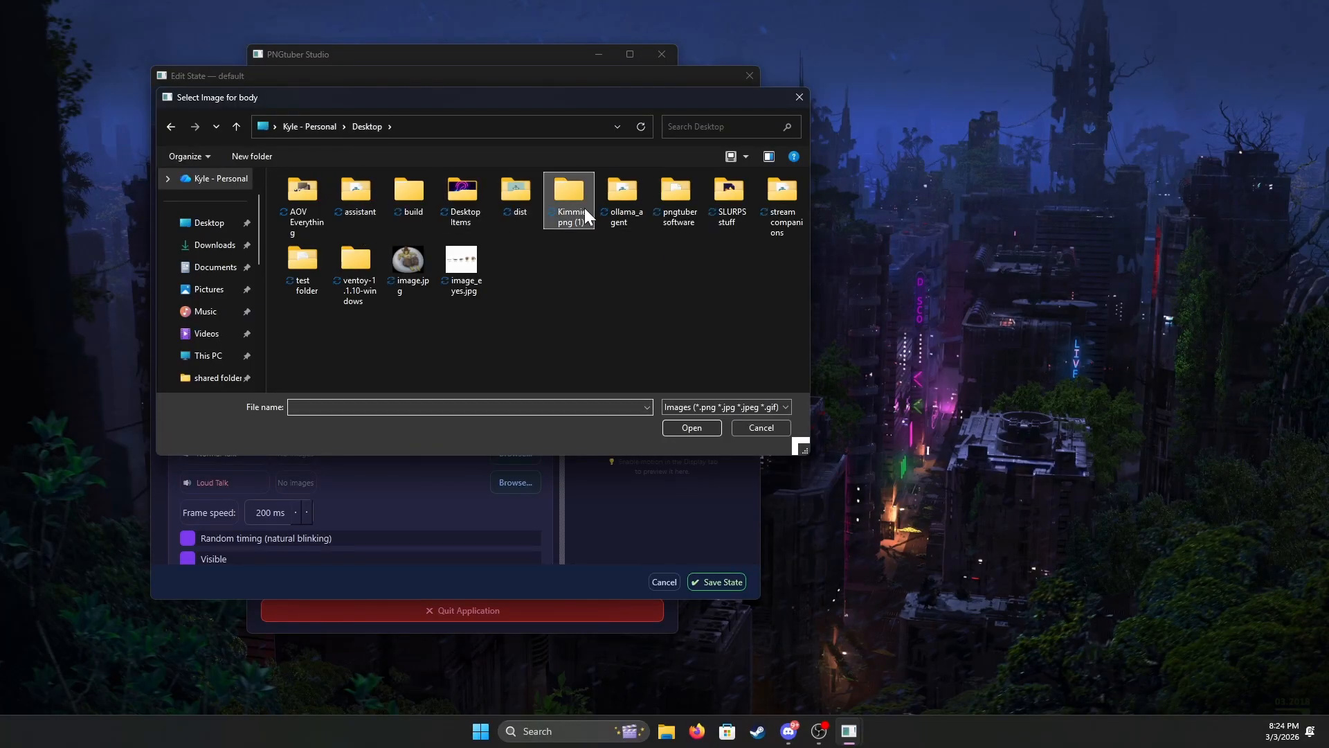
double_click(585, 208)
double_click(397, 192)
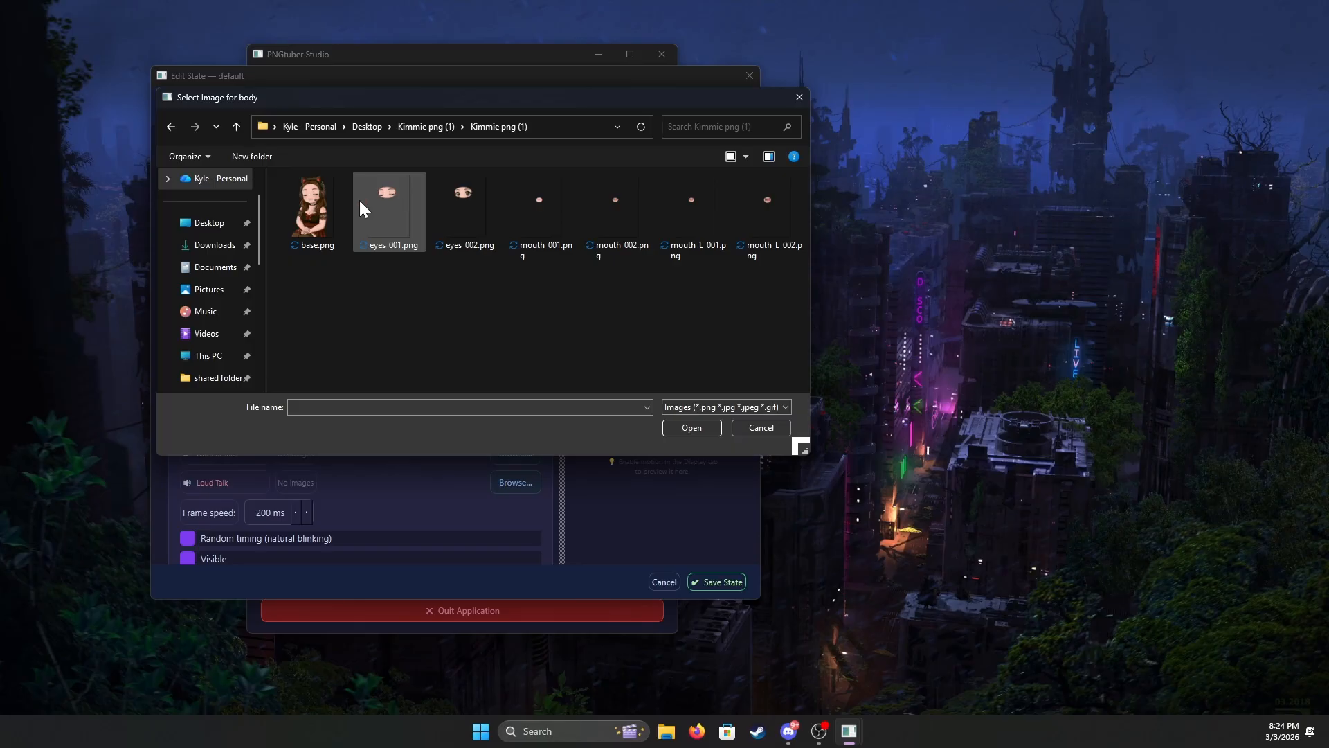
click(317, 211)
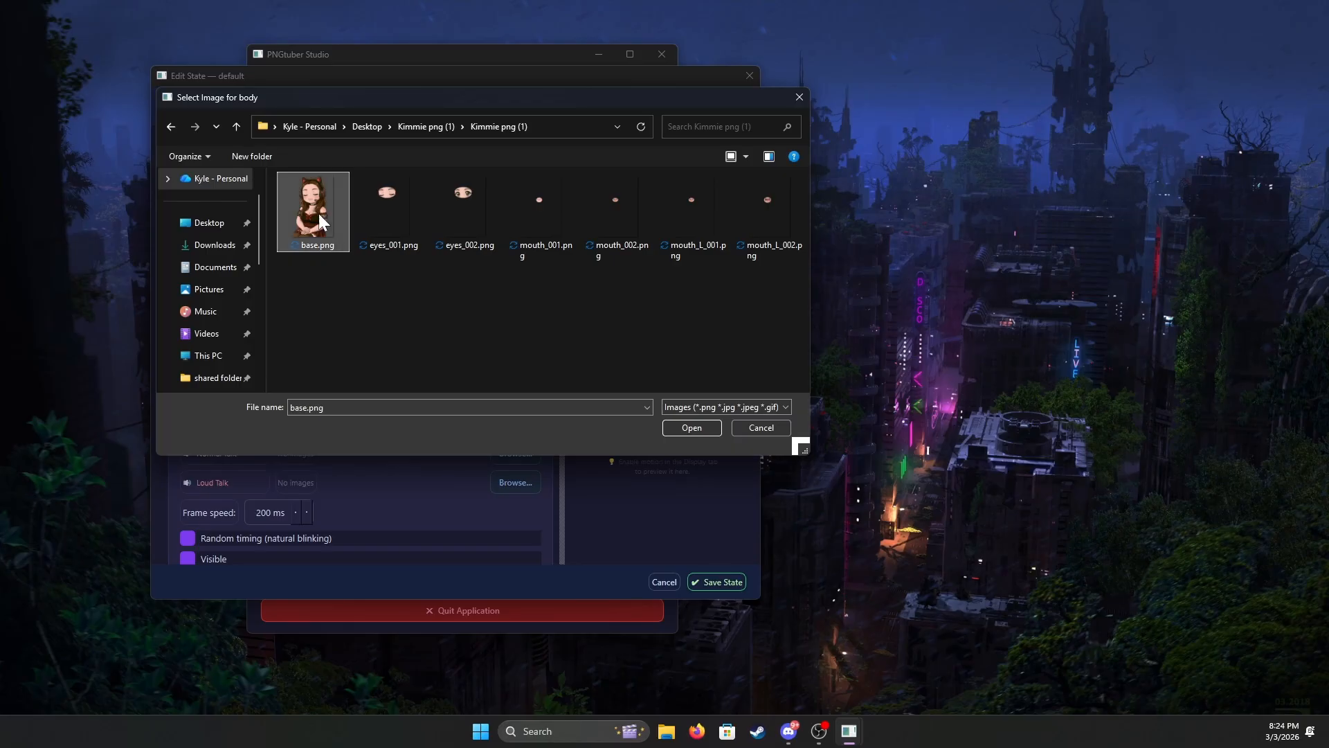
click(689, 429)
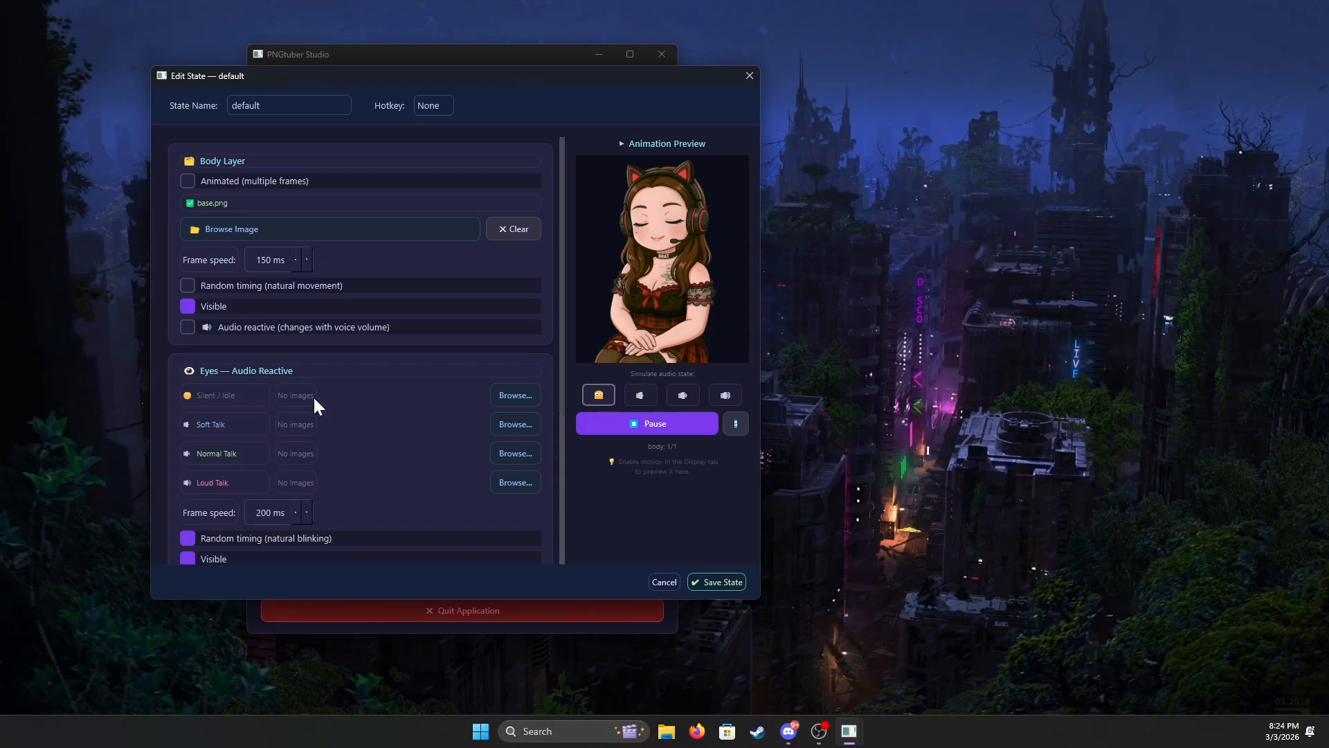
Assign eyes_001.png and eyes_002.png to the eyes' Silent / Idle level, pausing and resuming the animation preview.
scroll(295, 392, down, 1)
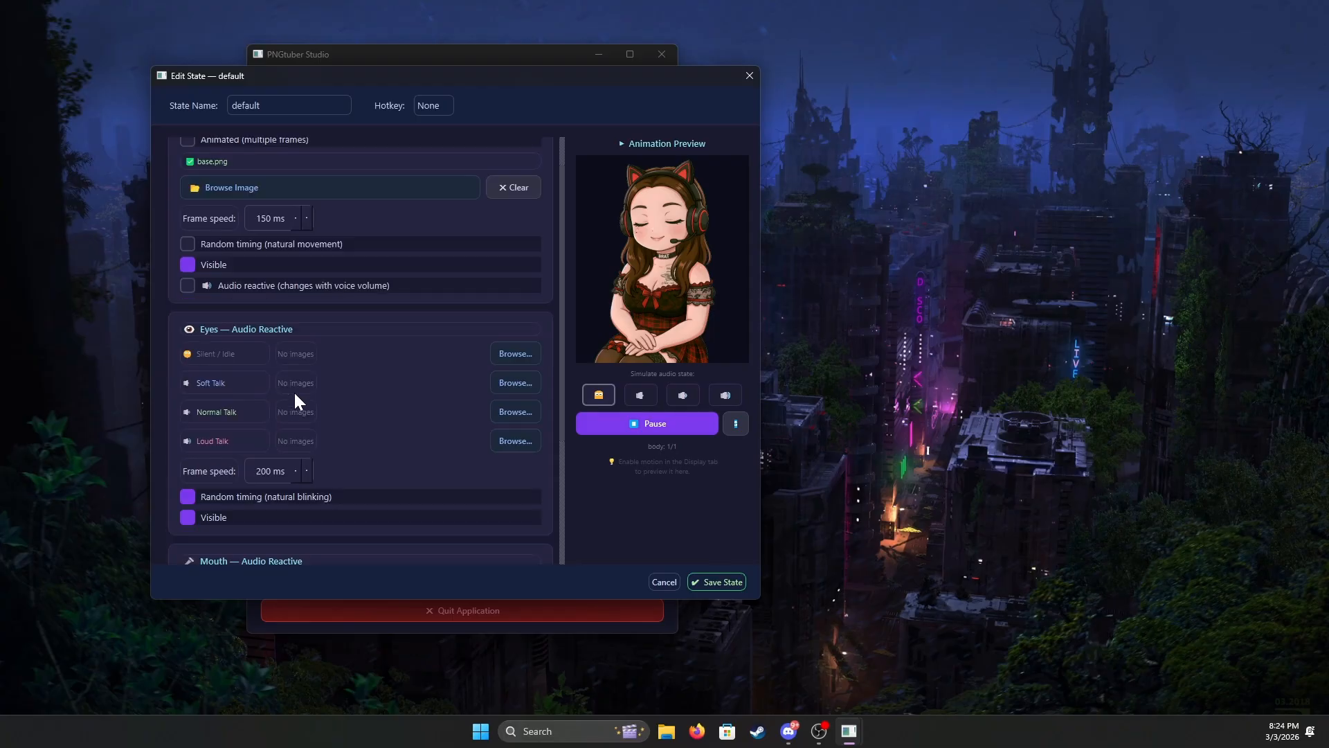
click(505, 352)
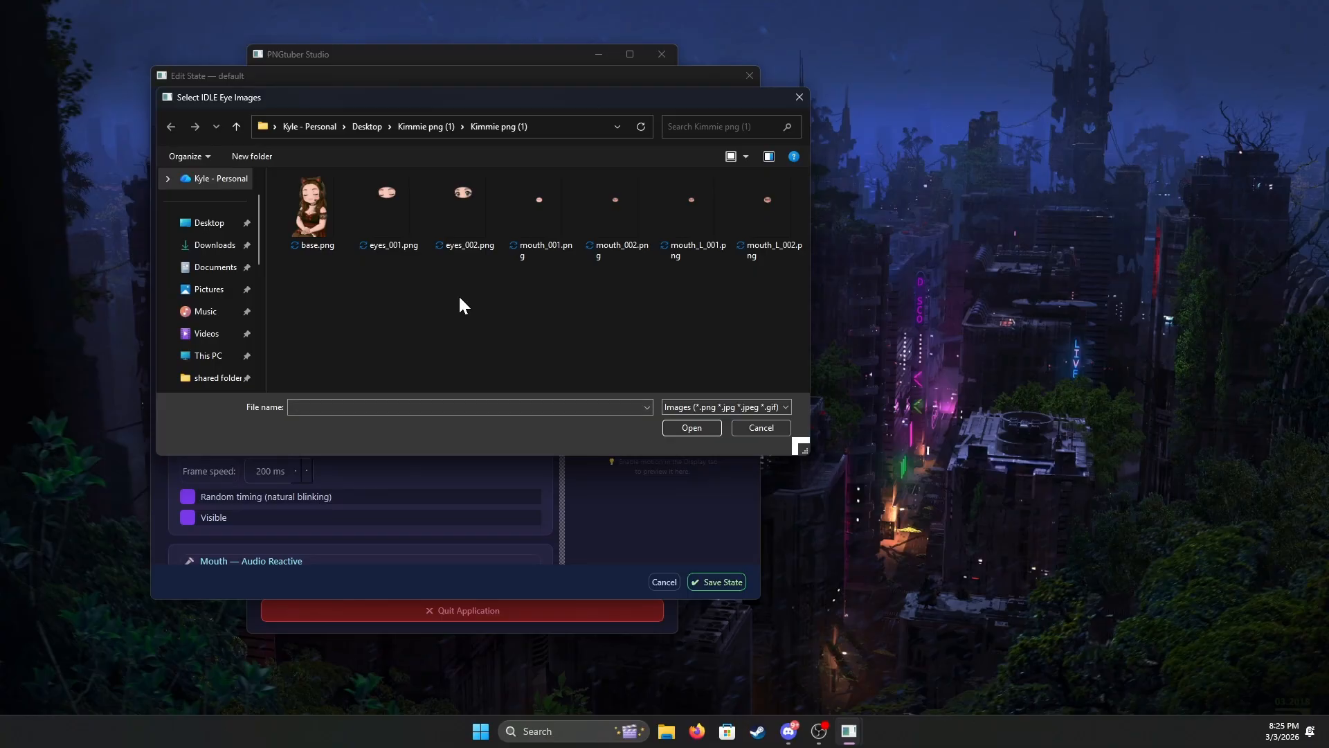
drag(451, 303, 377, 207)
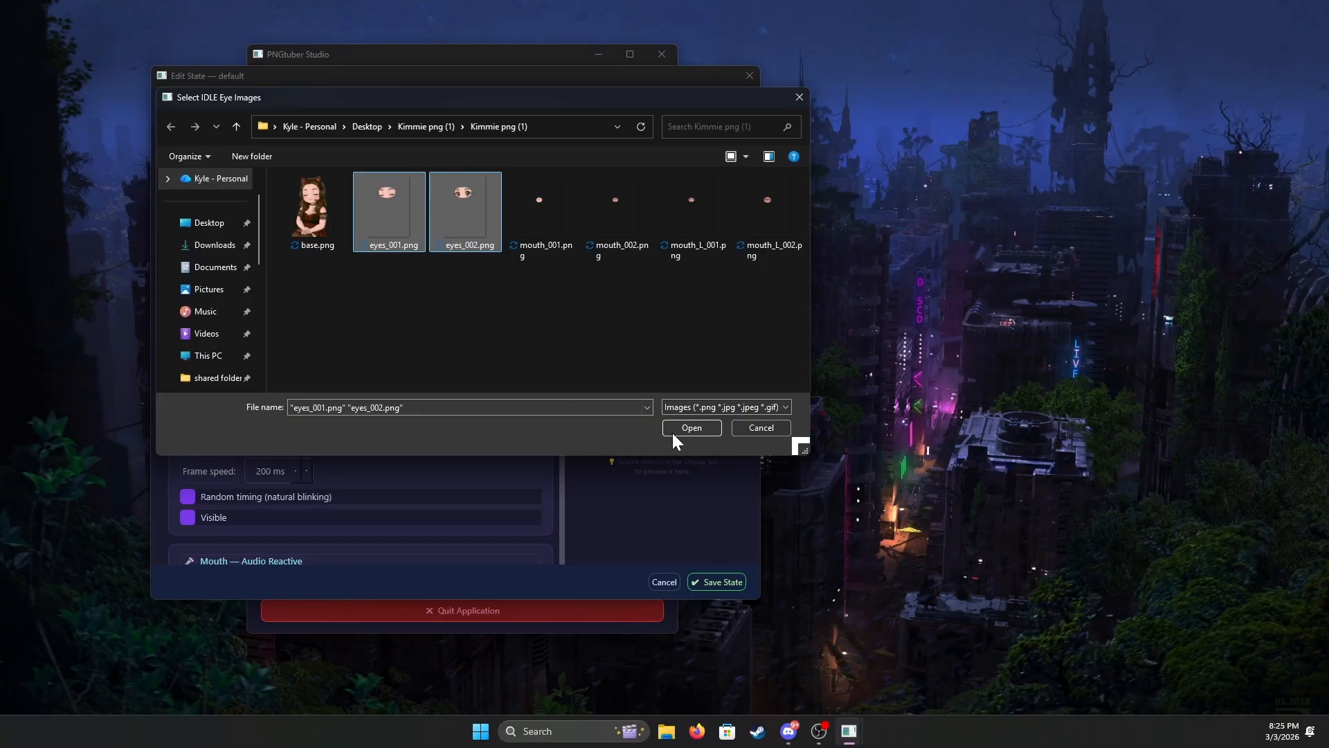
click(691, 428)
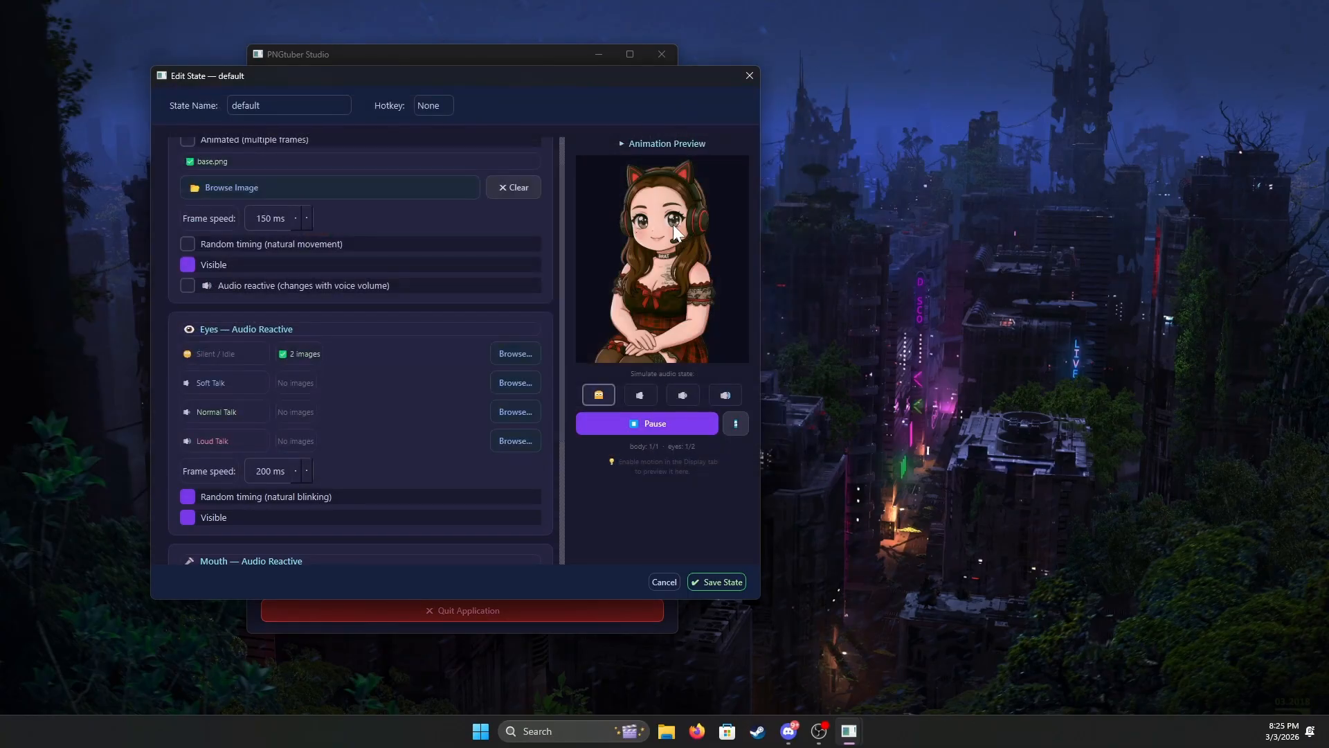
click(630, 414)
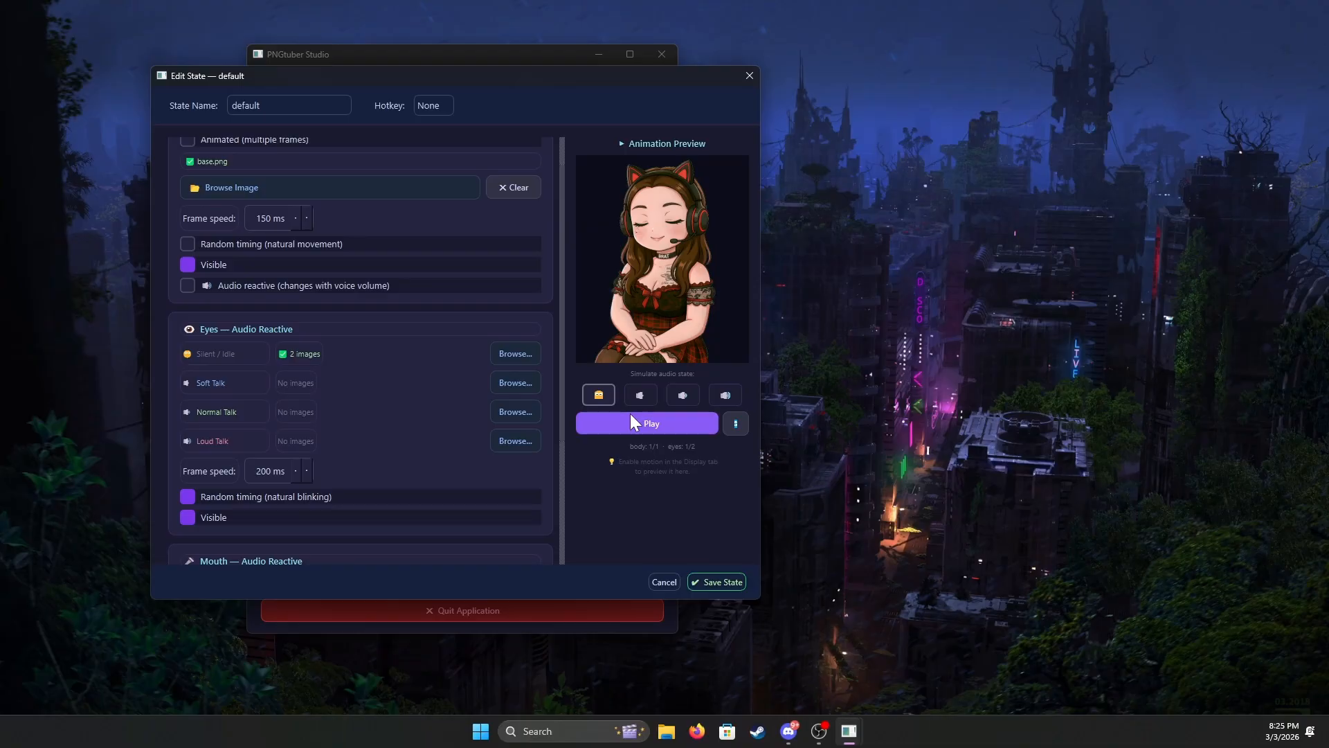
click(630, 414)
Set the eyes layer's frame speed to 1400 ms.
double_click(263, 471)
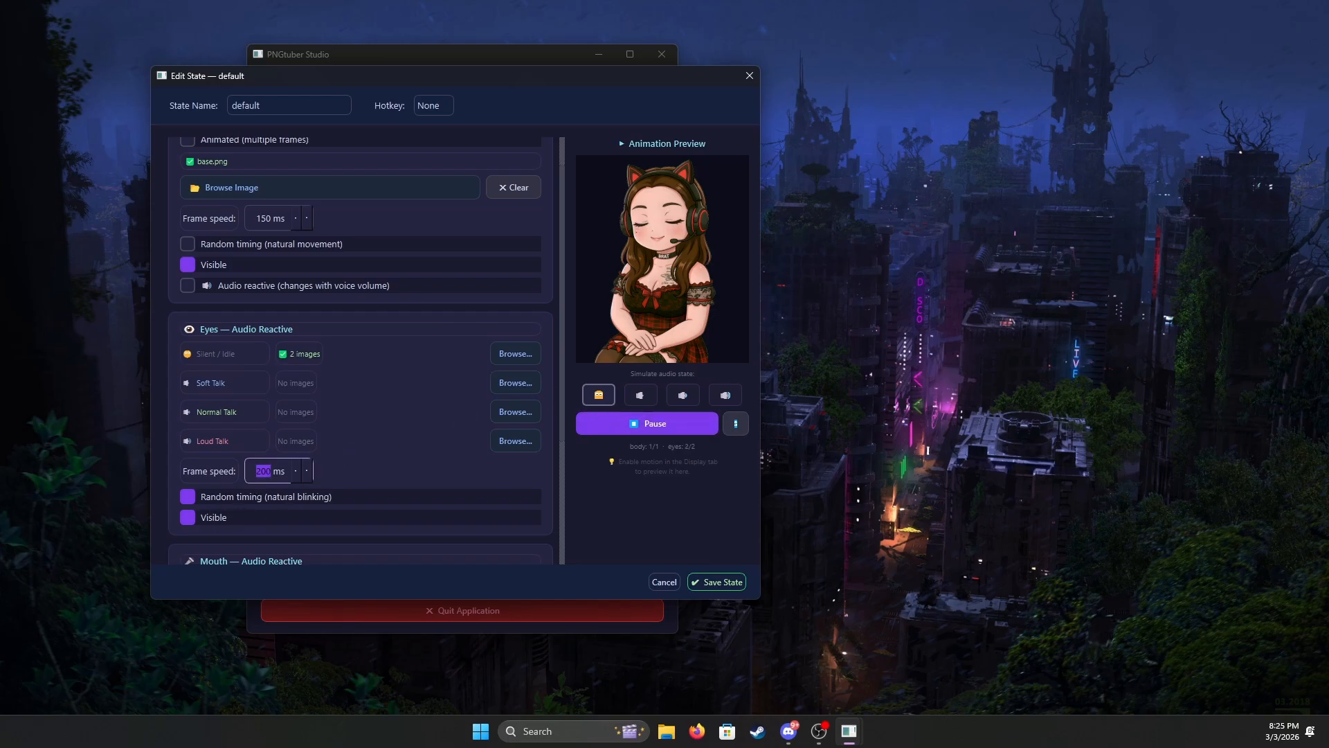
text(1400)
click(405, 475)
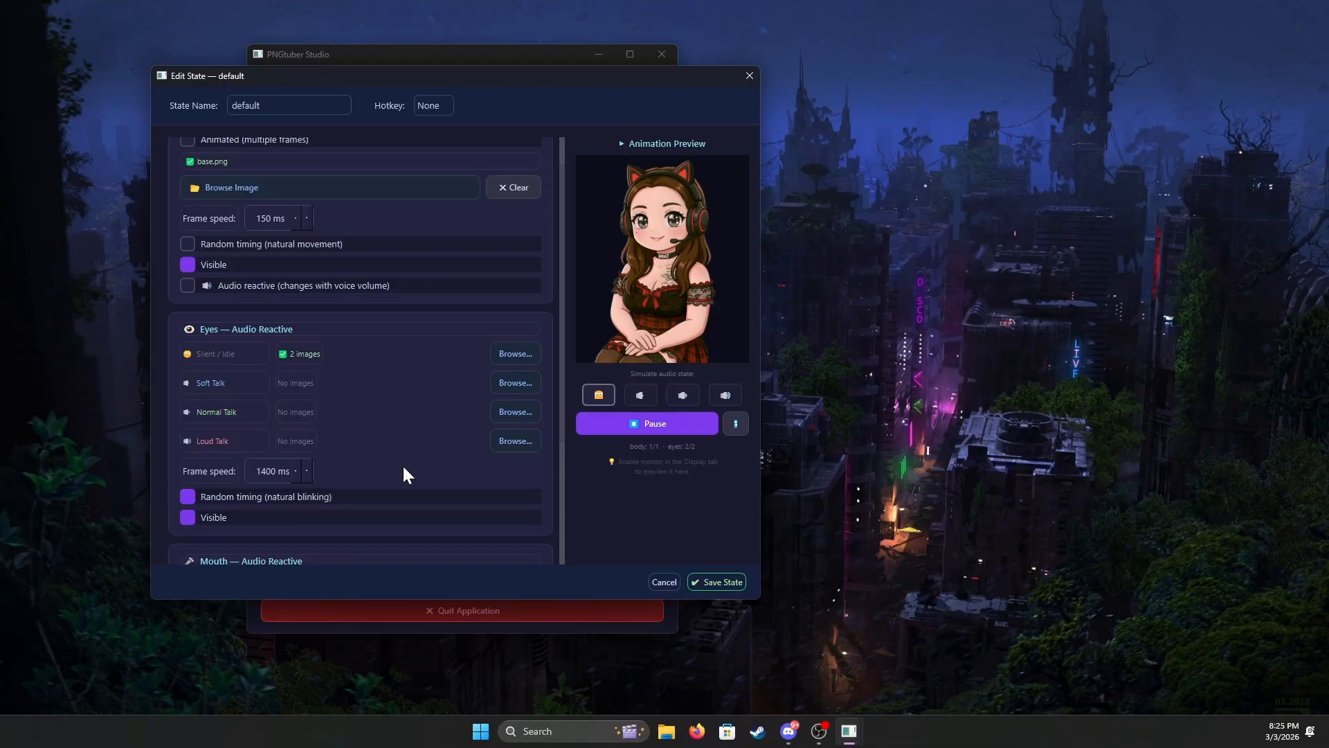
click(187, 523)
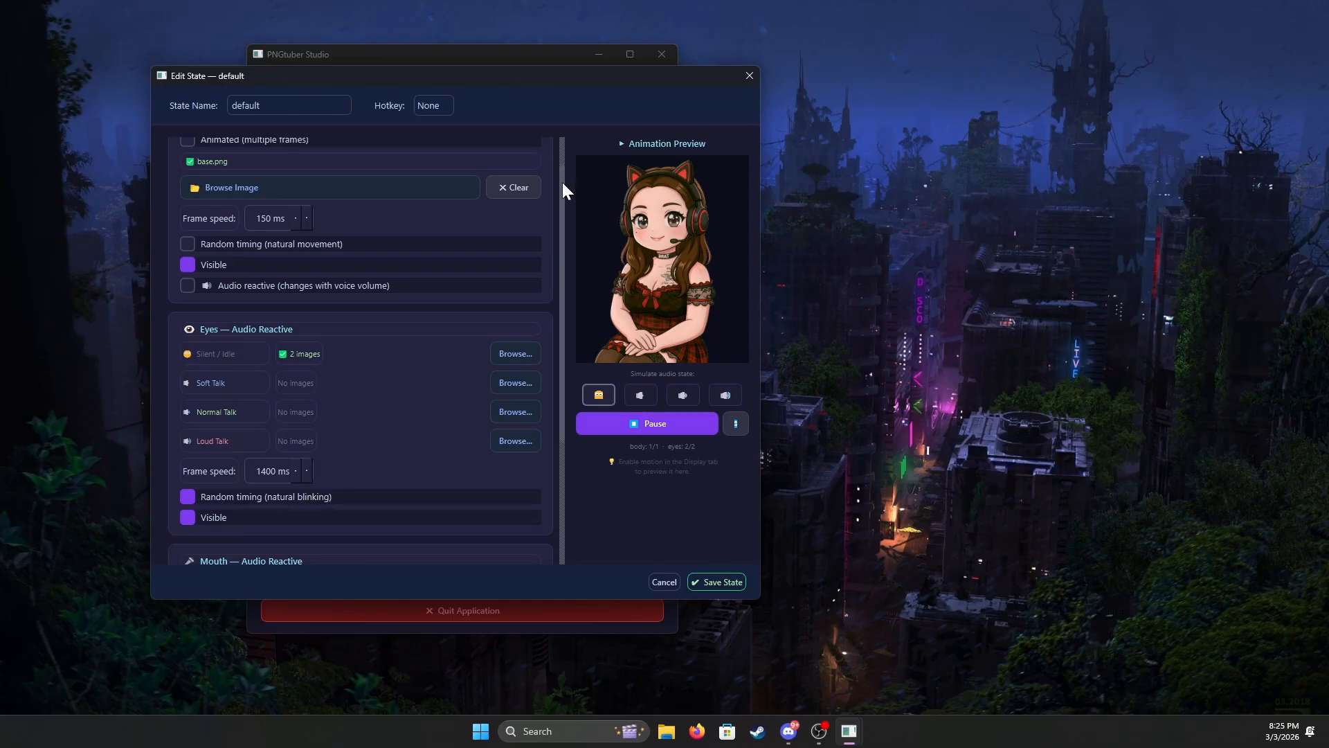
Assign mouth_001.png to the mouth's Silent / Idle level.
scroll(558, 201, down, 2)
scroll(558, 221, down, 4)
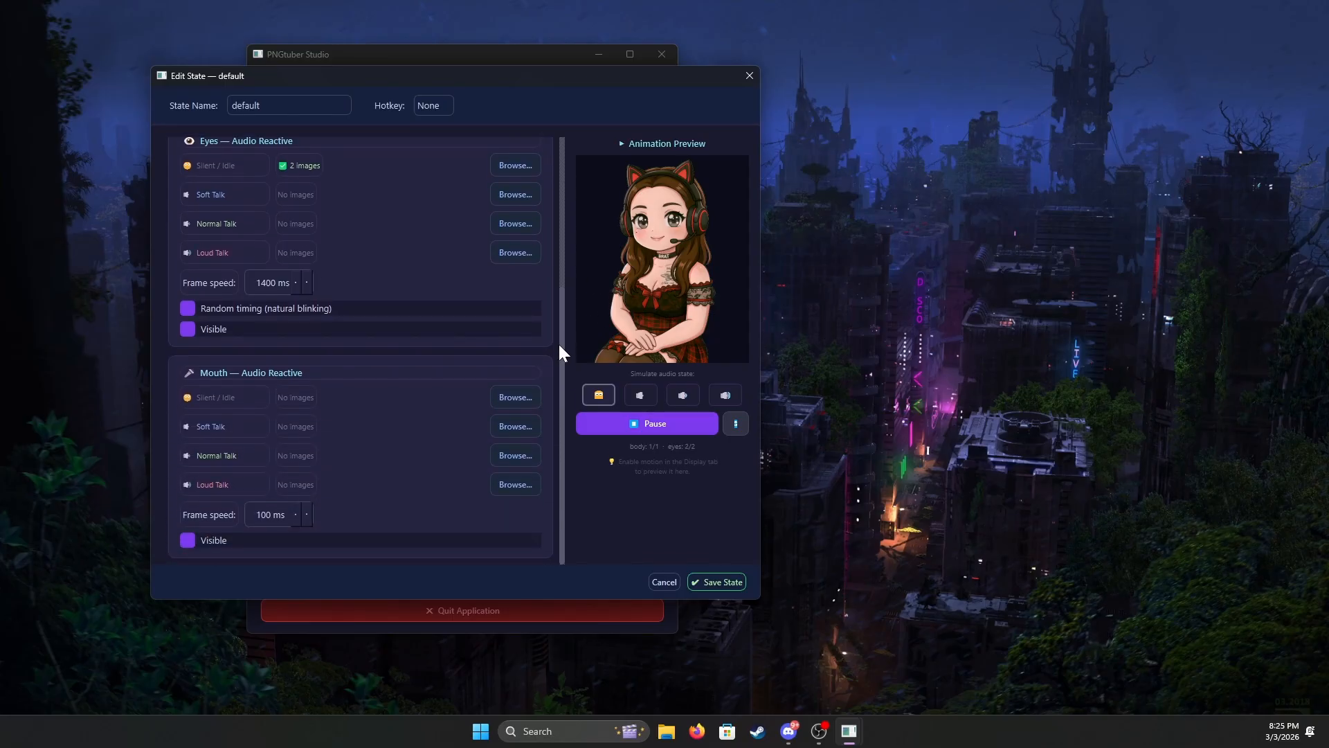
click(512, 397)
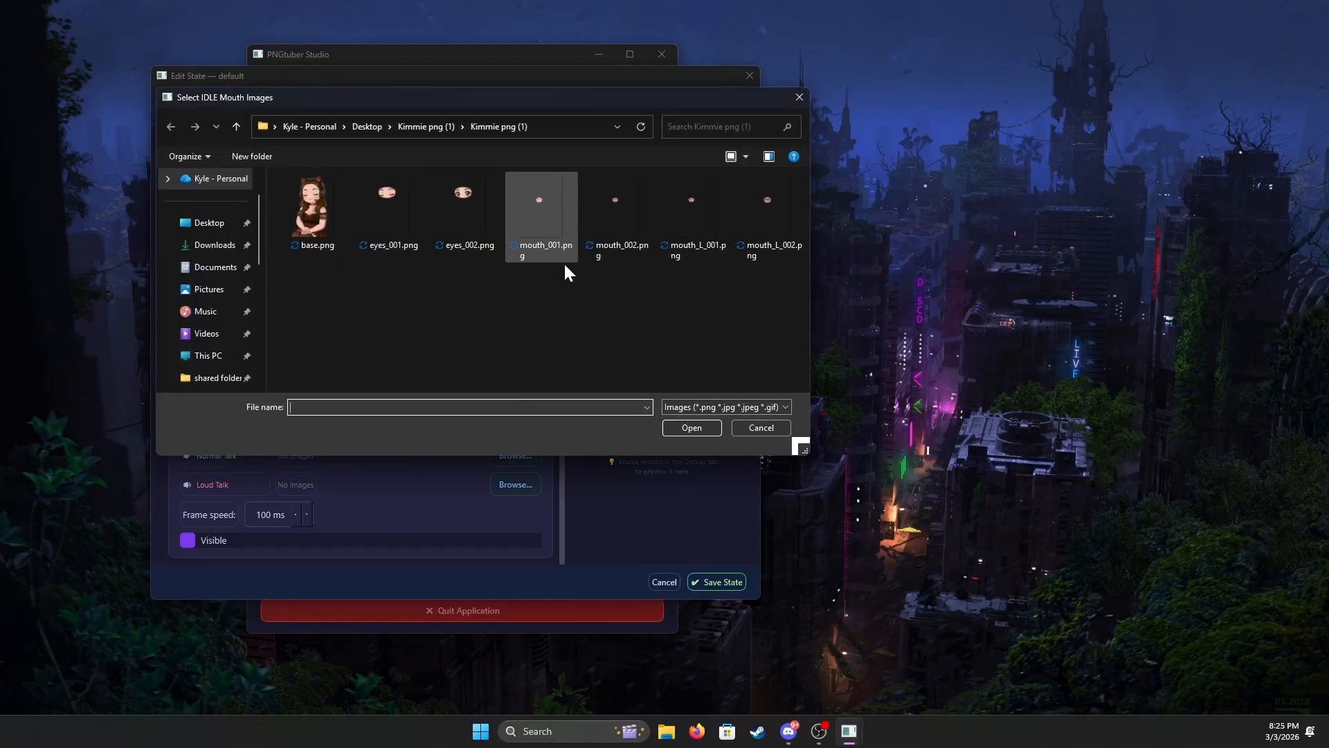
click(546, 221)
click(690, 428)
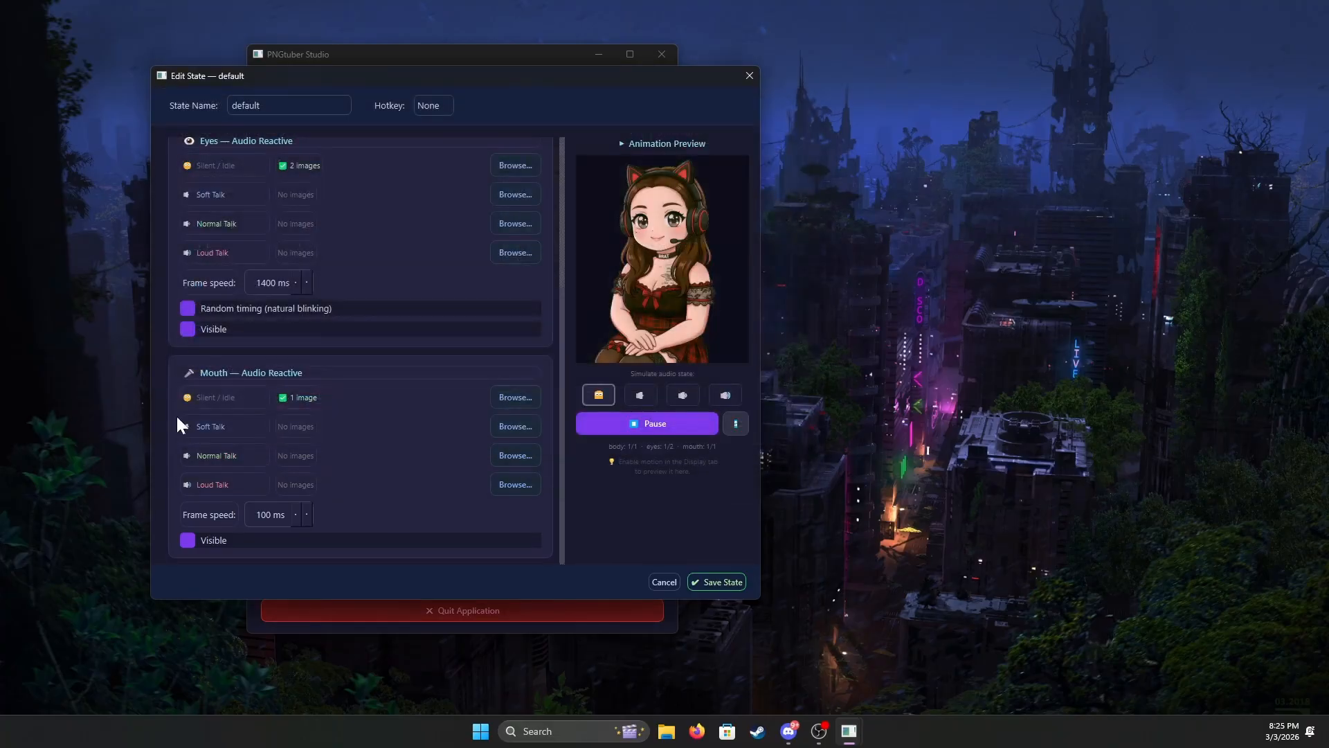
Assign mouth_001.png and mouth_002.png to the mouth's Soft Talk level and simulate soft talking in the preview.
click(516, 426)
drag(537, 304, 613, 256)
click(691, 427)
click(641, 396)
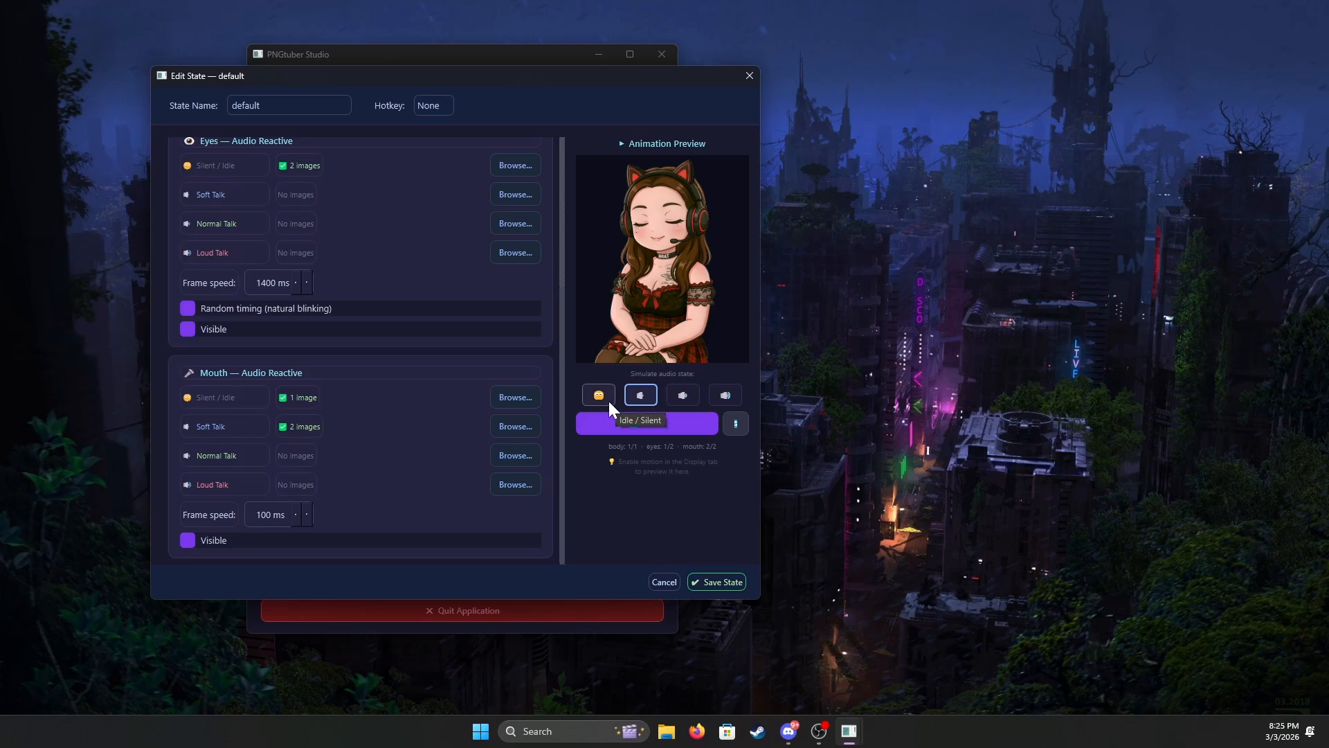
Assign mouth_001.png and mouth_002.png to the mouth's Normal Talk level.
click(514, 454)
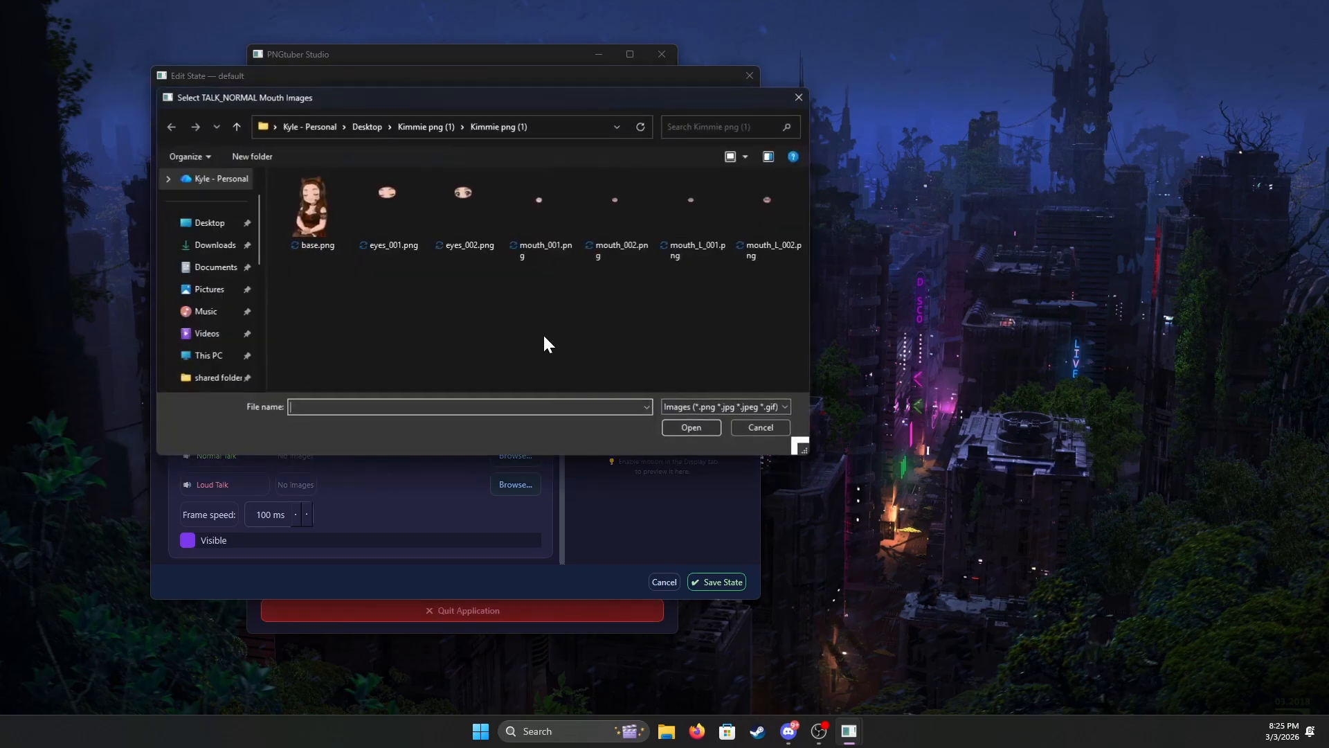
drag(515, 301, 609, 224)
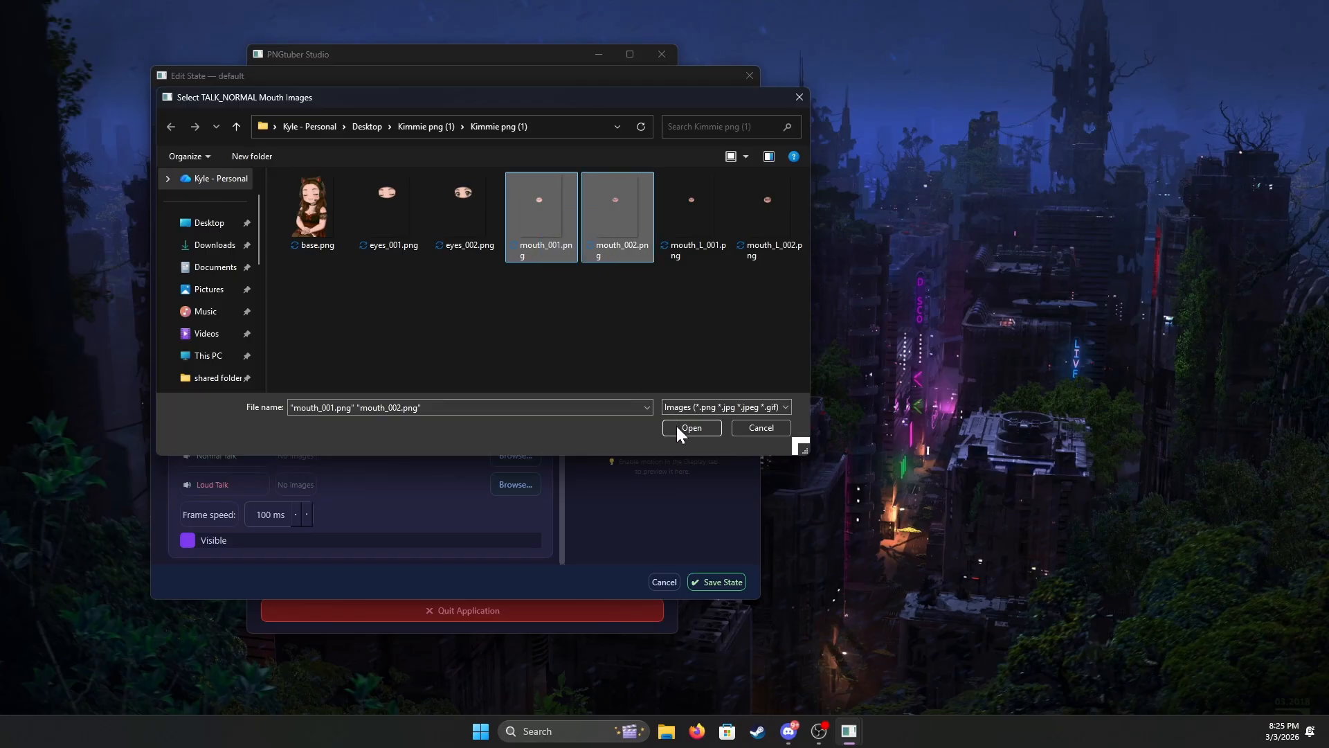
click(676, 426)
Assign mouth_L_001.png and mouth_L_002.png to the mouth's Loud Talk level.
click(537, 485)
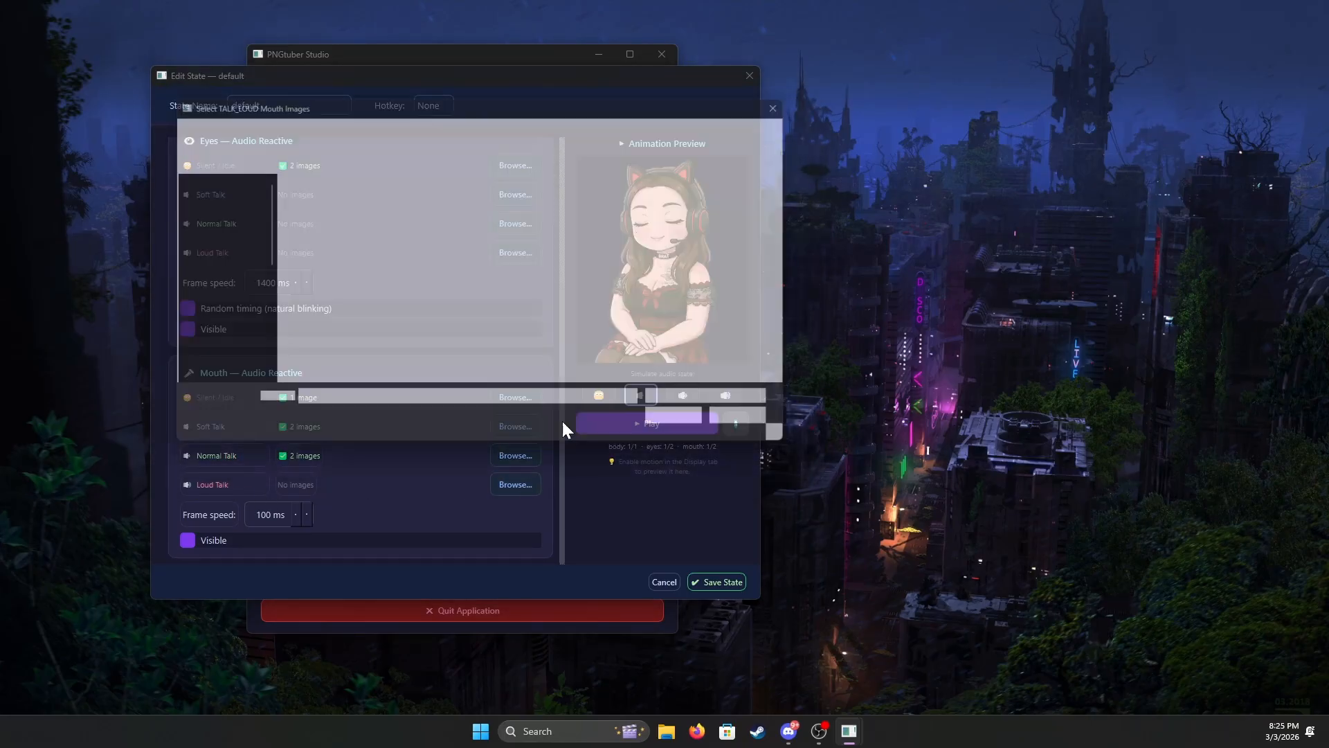
drag(667, 281, 773, 208)
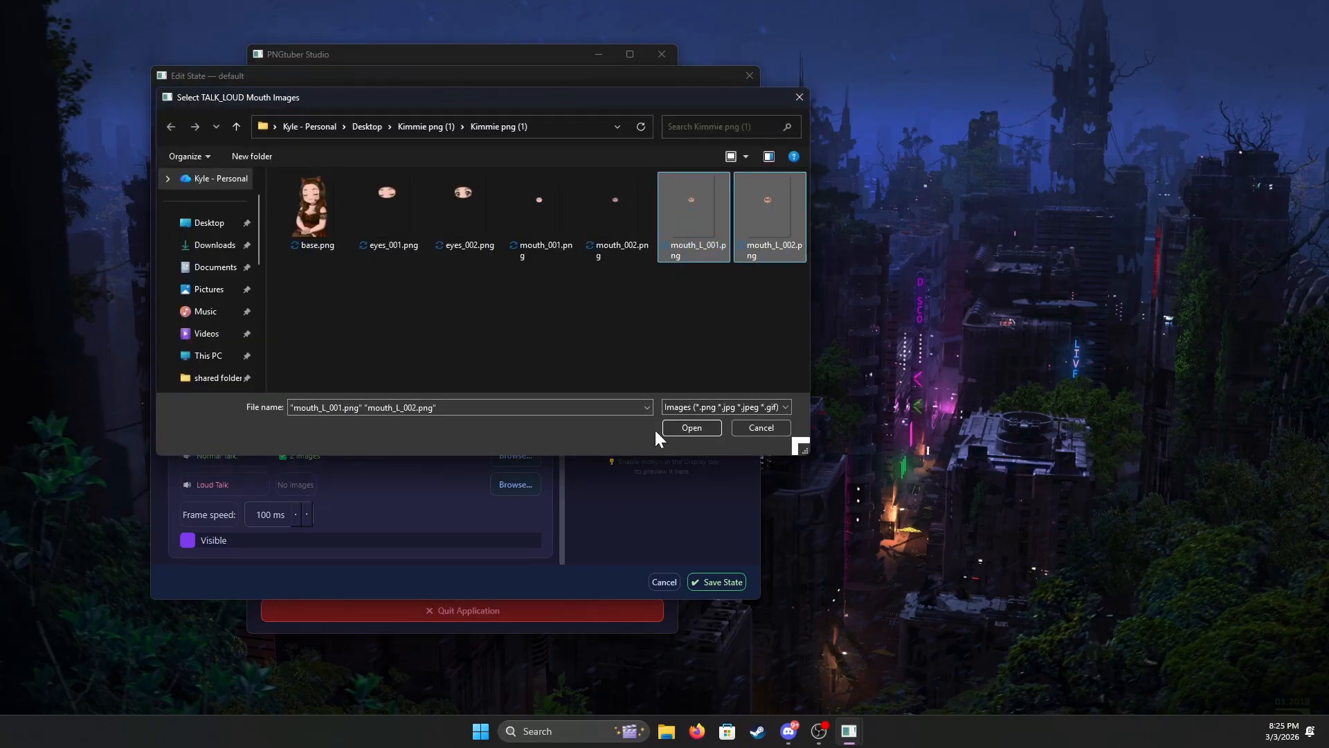
click(691, 427)
Play the animation preview and simulate the loud, normal and soft talking levels in turn.
click(727, 395)
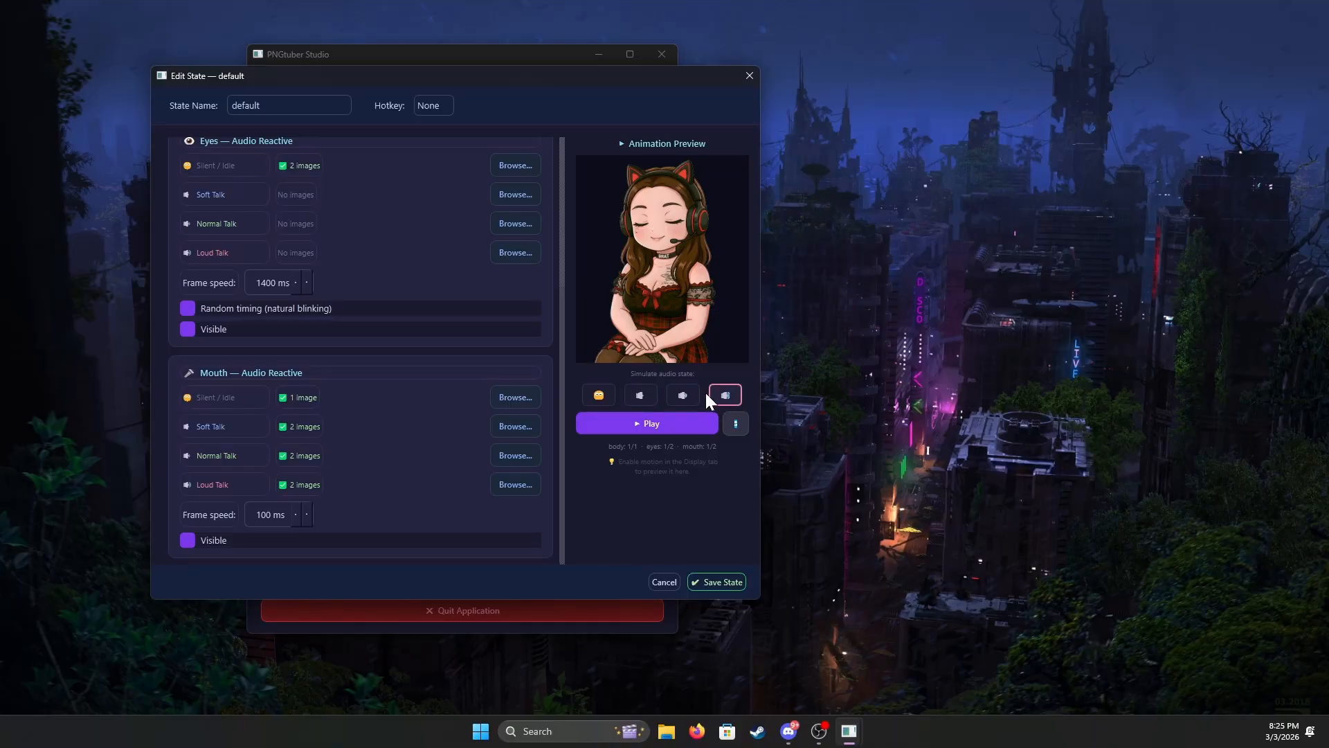
click(644, 424)
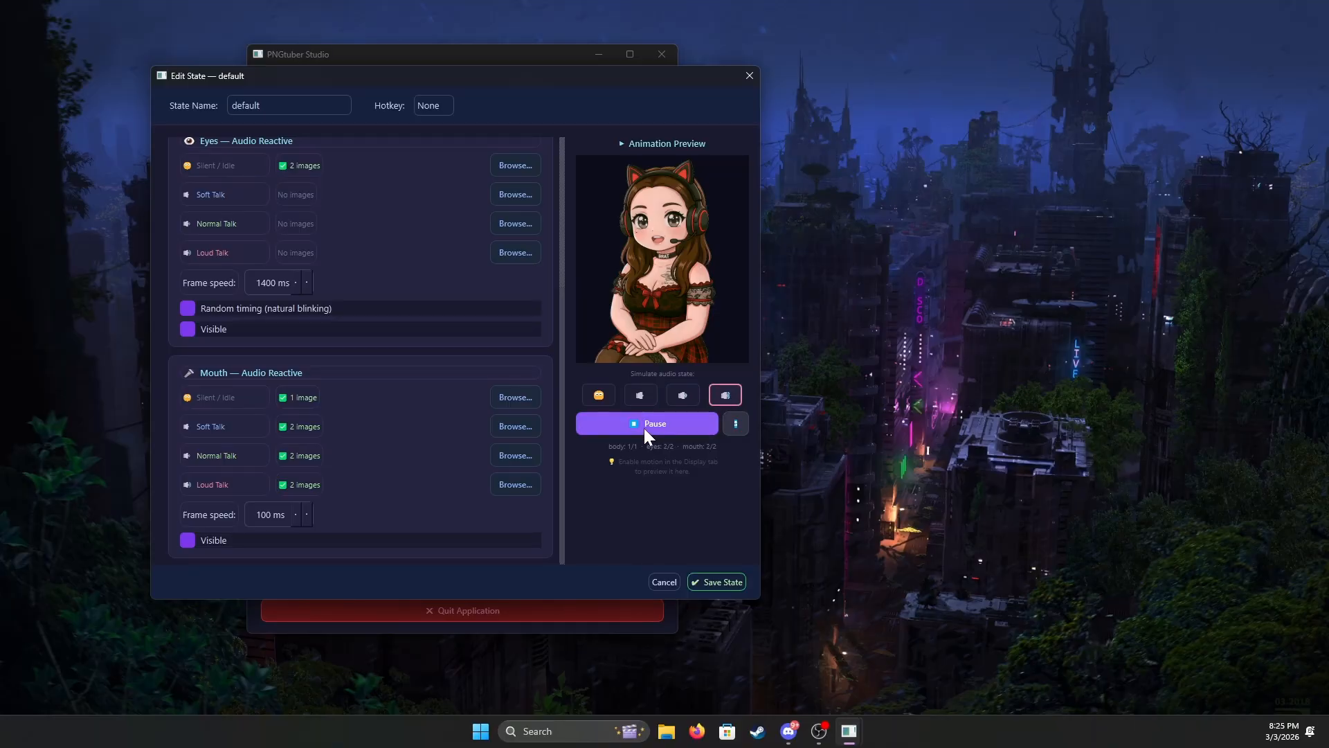
click(690, 387)
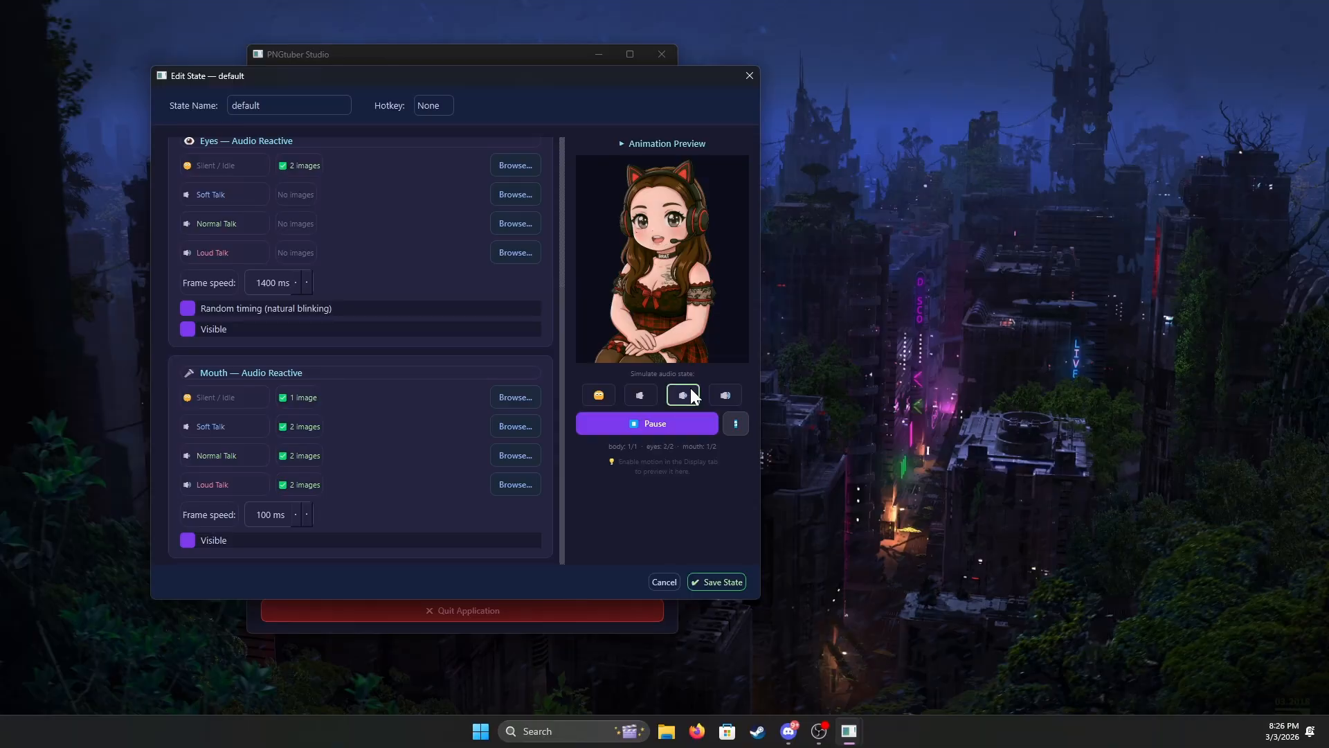
click(645, 398)
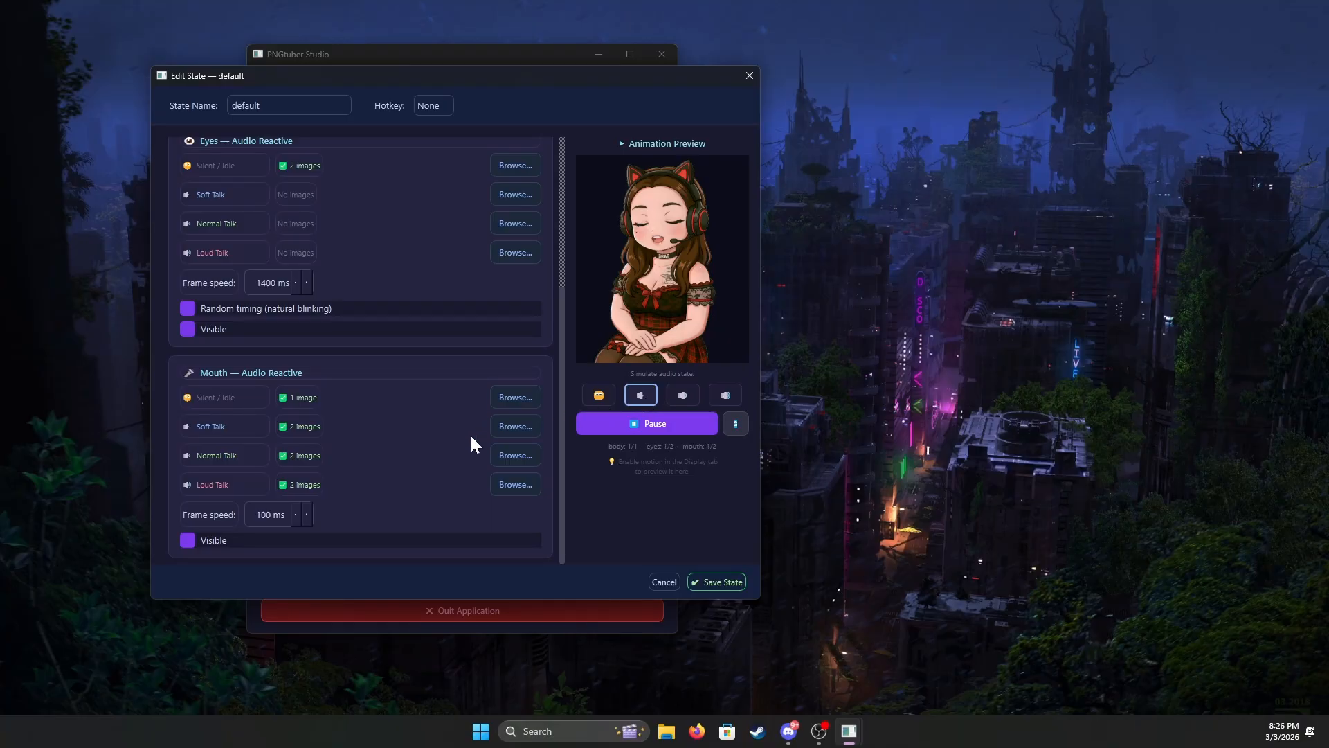
click(515, 427)
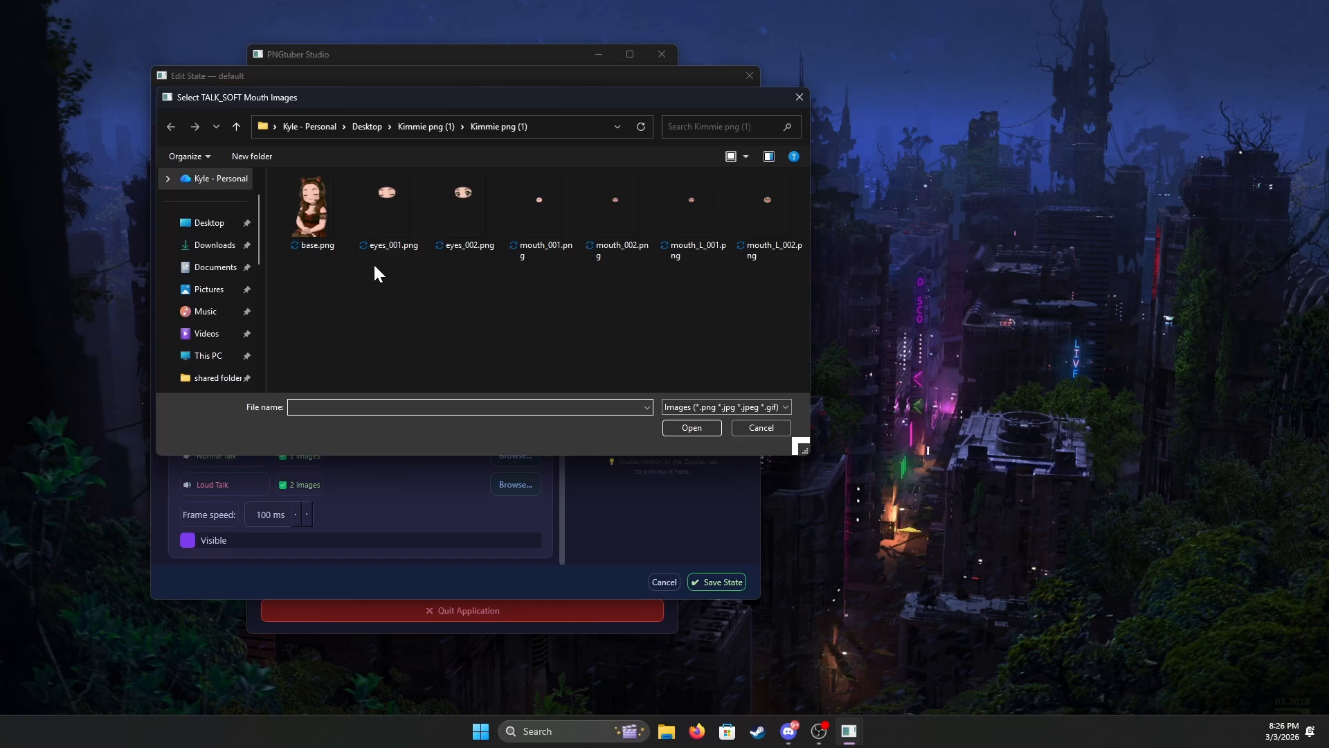
drag(374, 264, 407, 257)
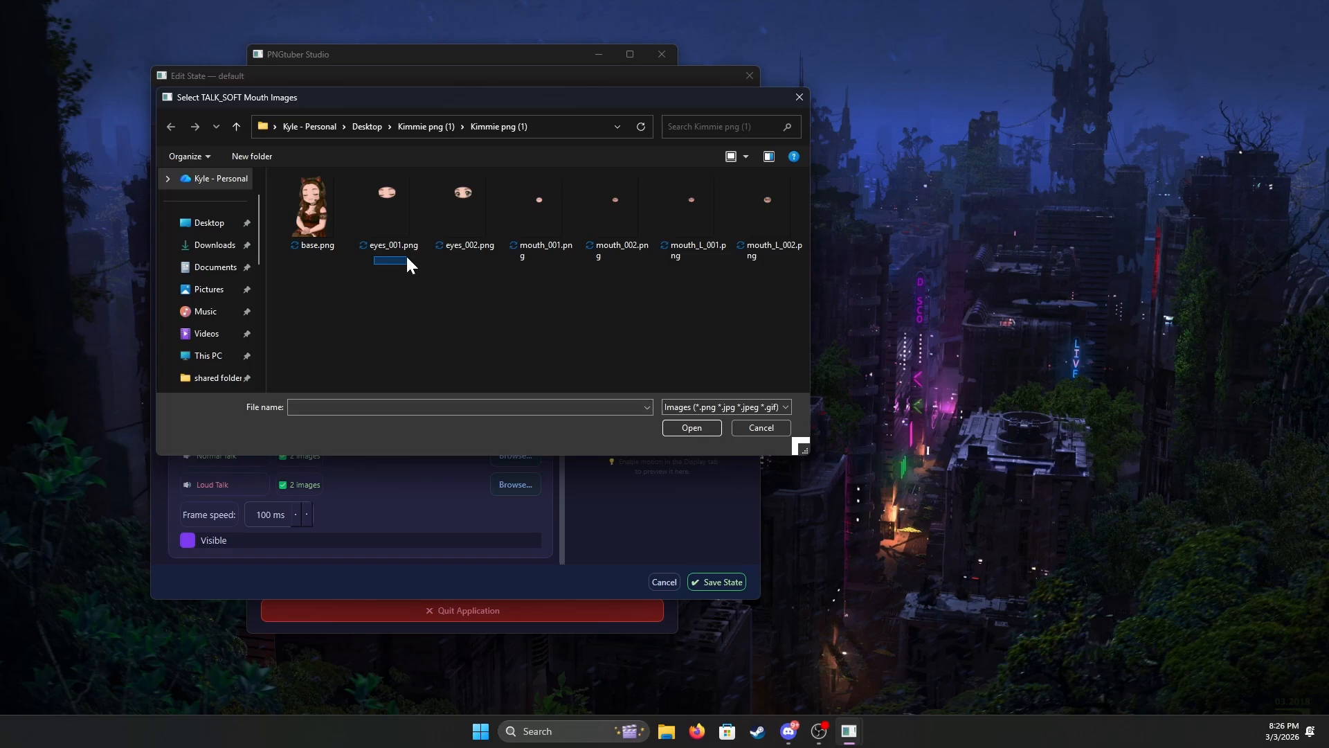
click(768, 429)
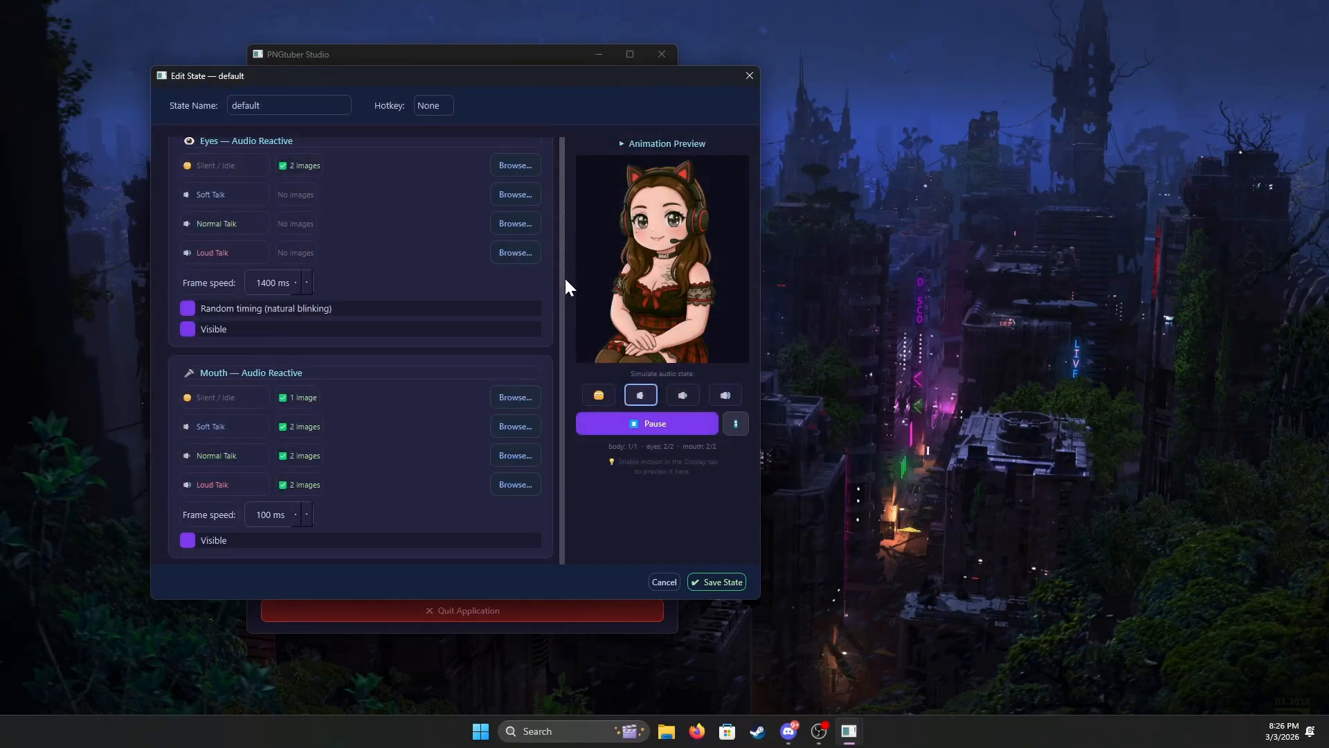
Save the default state and display its avatar live, visible and placed beside the settings window.
click(728, 583)
click(548, 242)
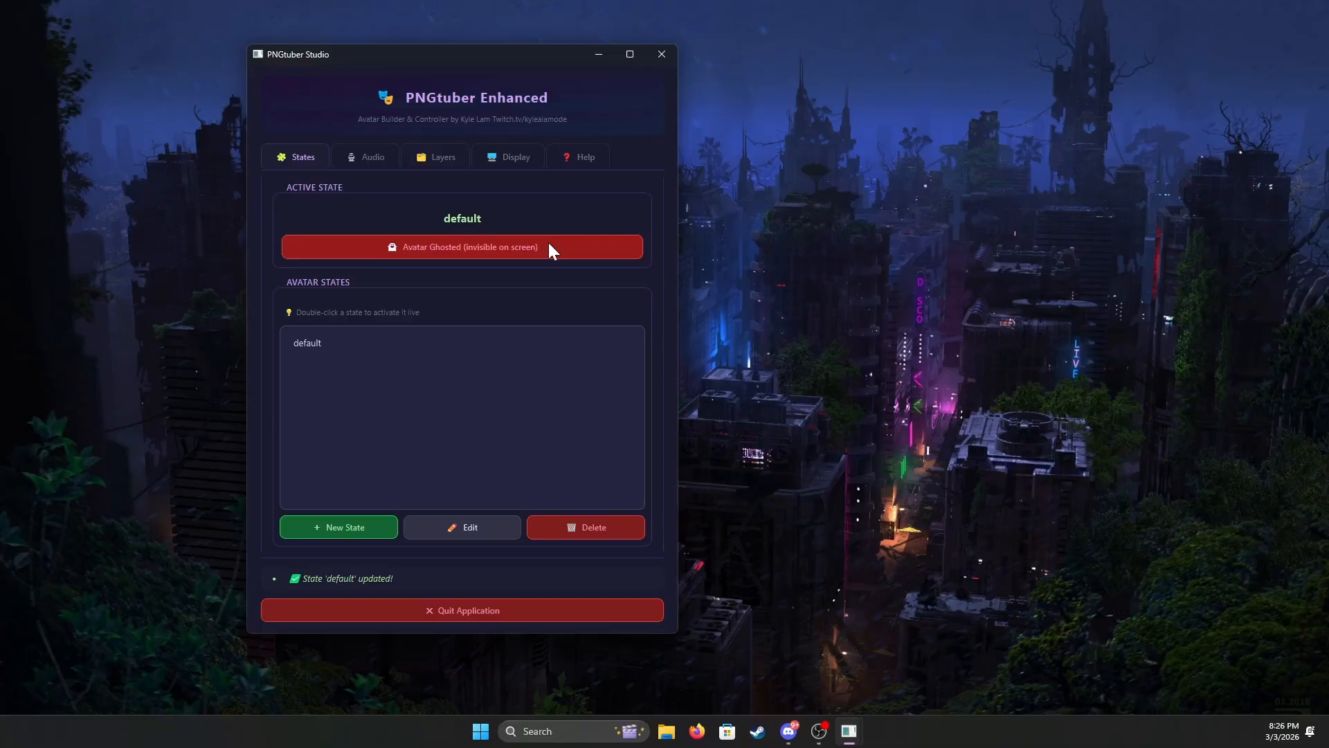
click(548, 242)
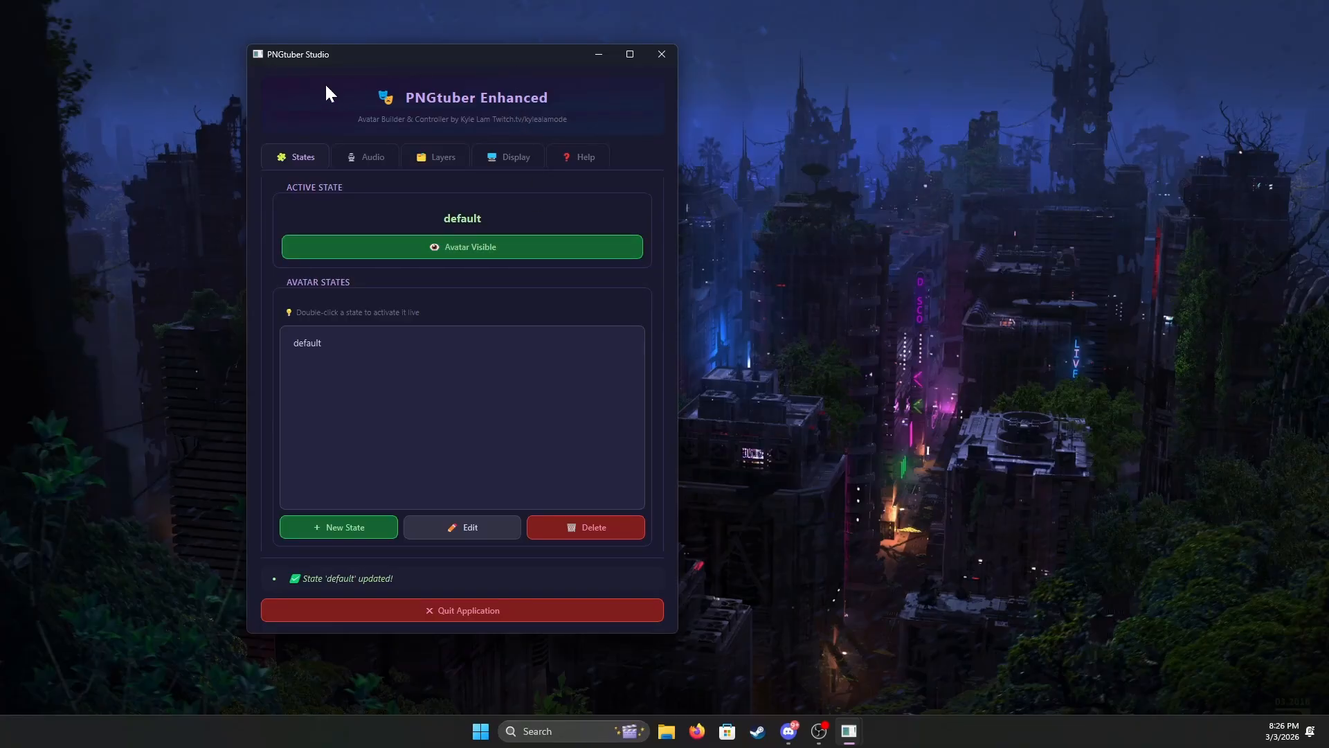
double_click(326, 342)
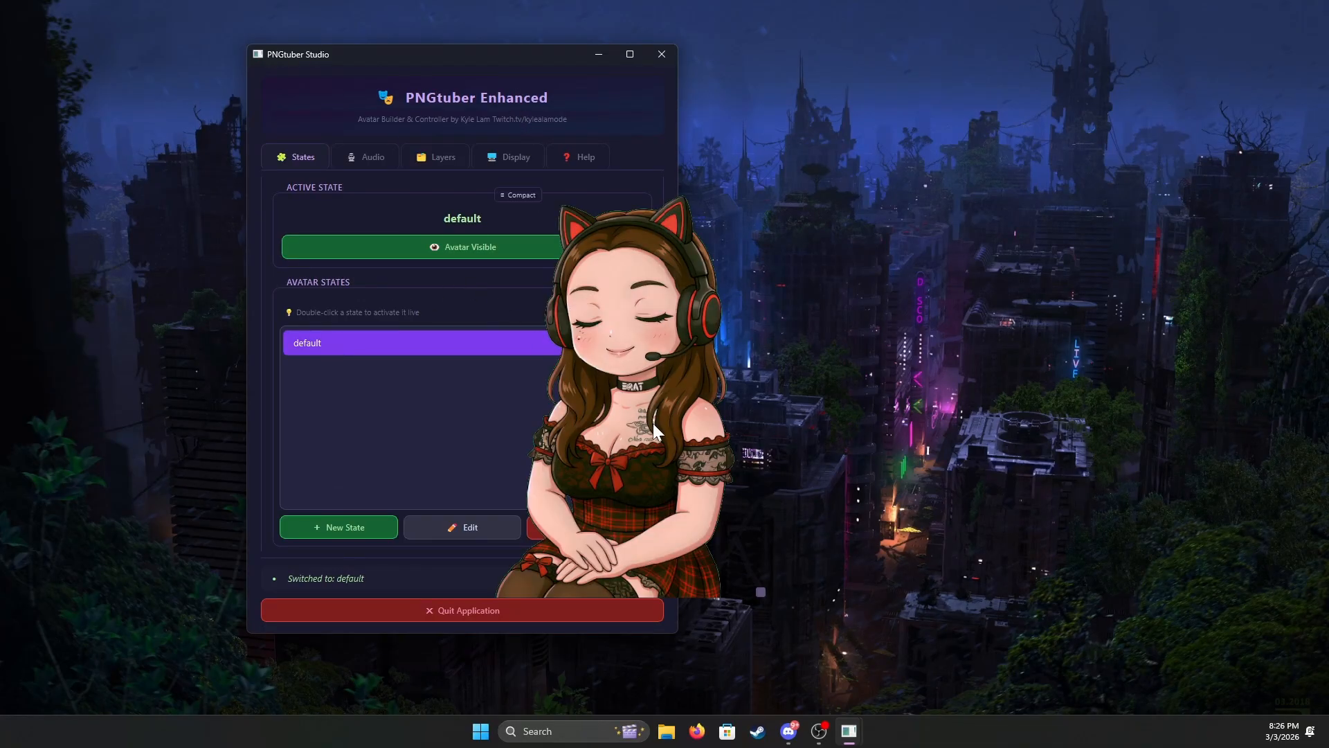
drag(654, 423, 940, 321)
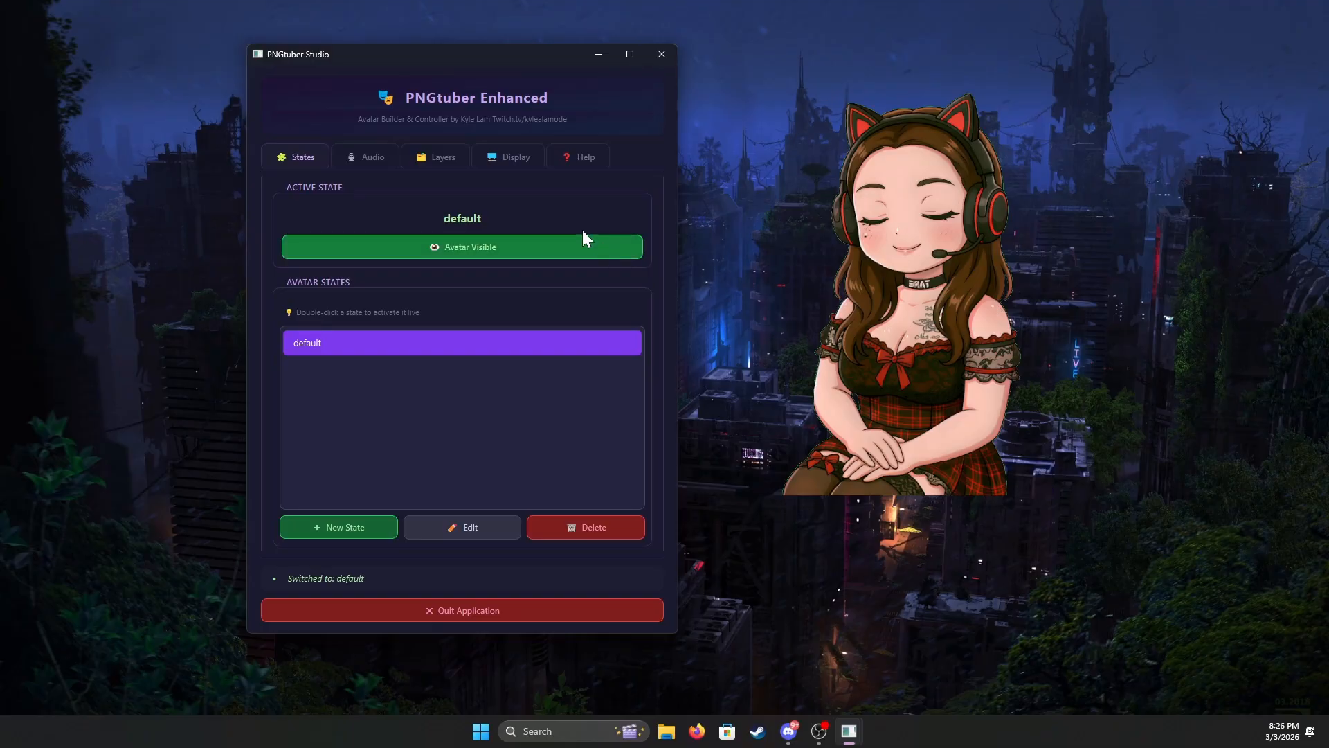
Review the display options and the microphone's voice sensitivity thresholds while watching the live avatar.
click(512, 162)
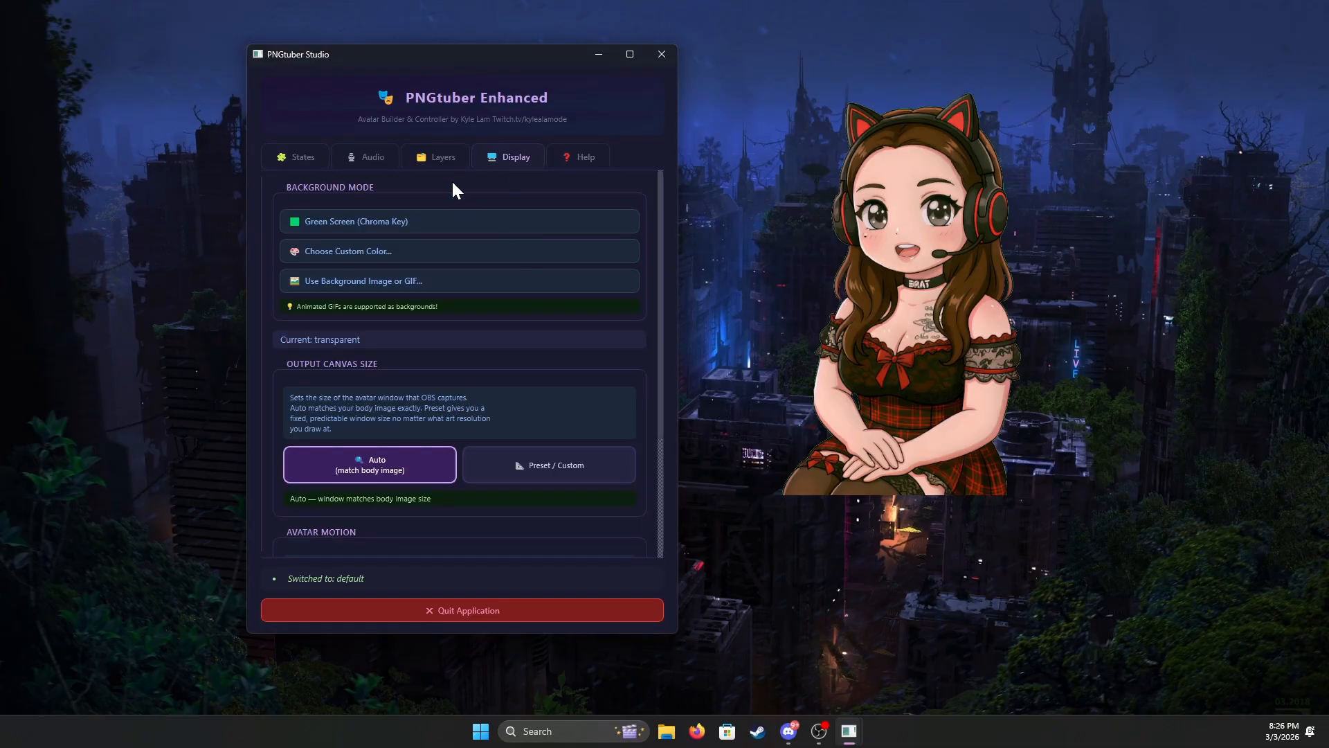
click(373, 159)
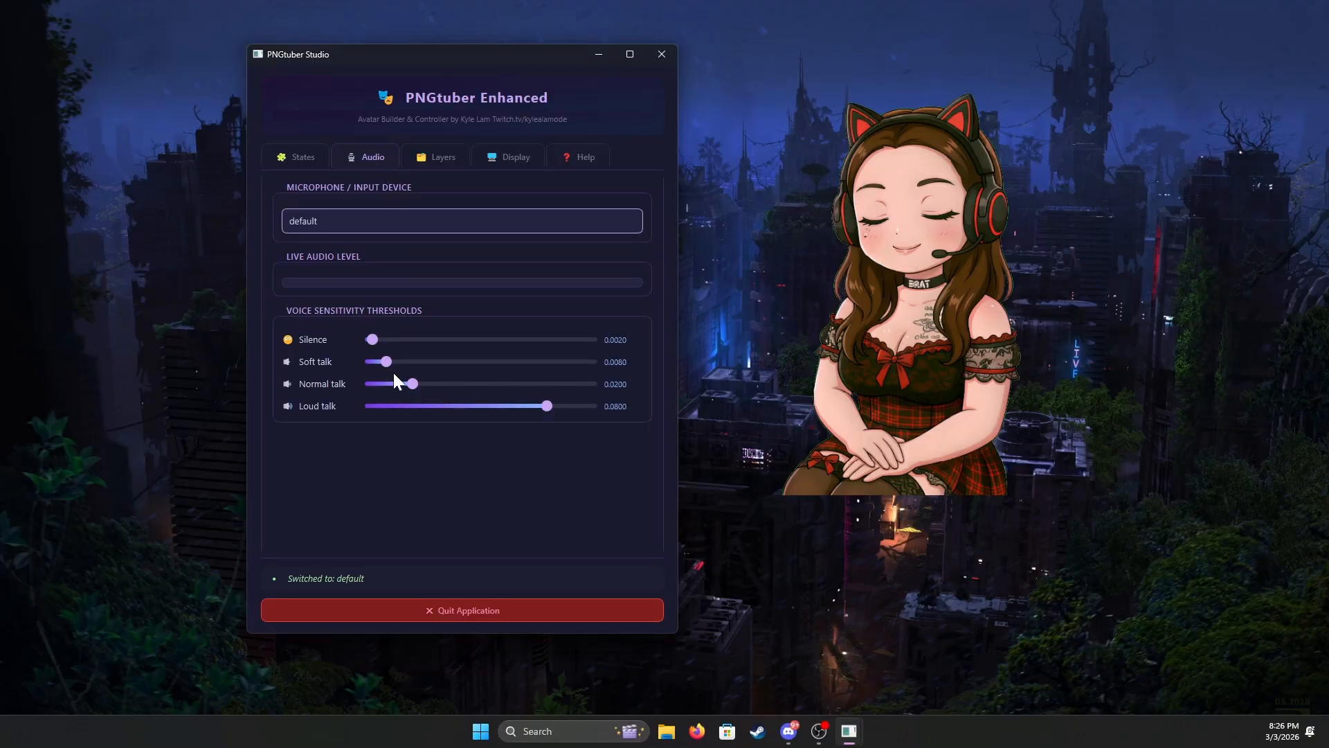
mouse_move(904, 252)
Set the avatar's background mode to Green Screen (Chroma Key).
click(524, 157)
click(412, 225)
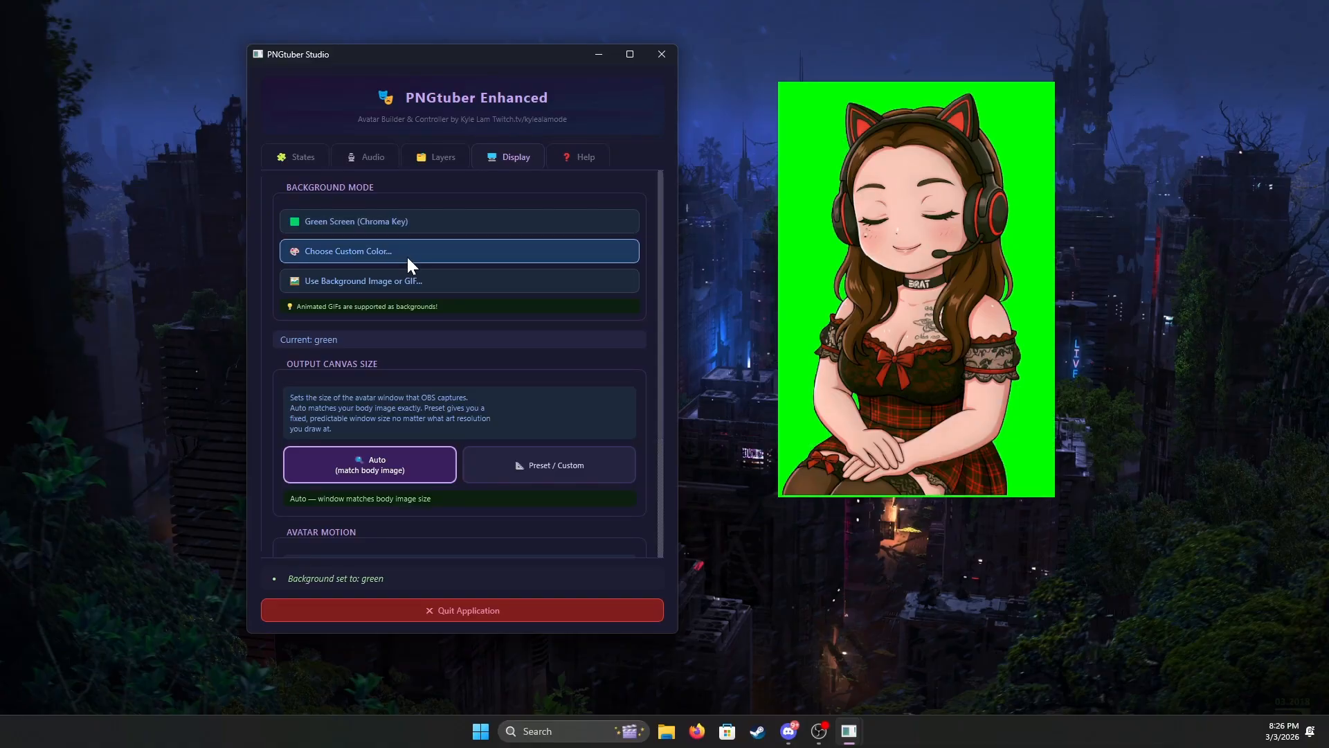
click(406, 255)
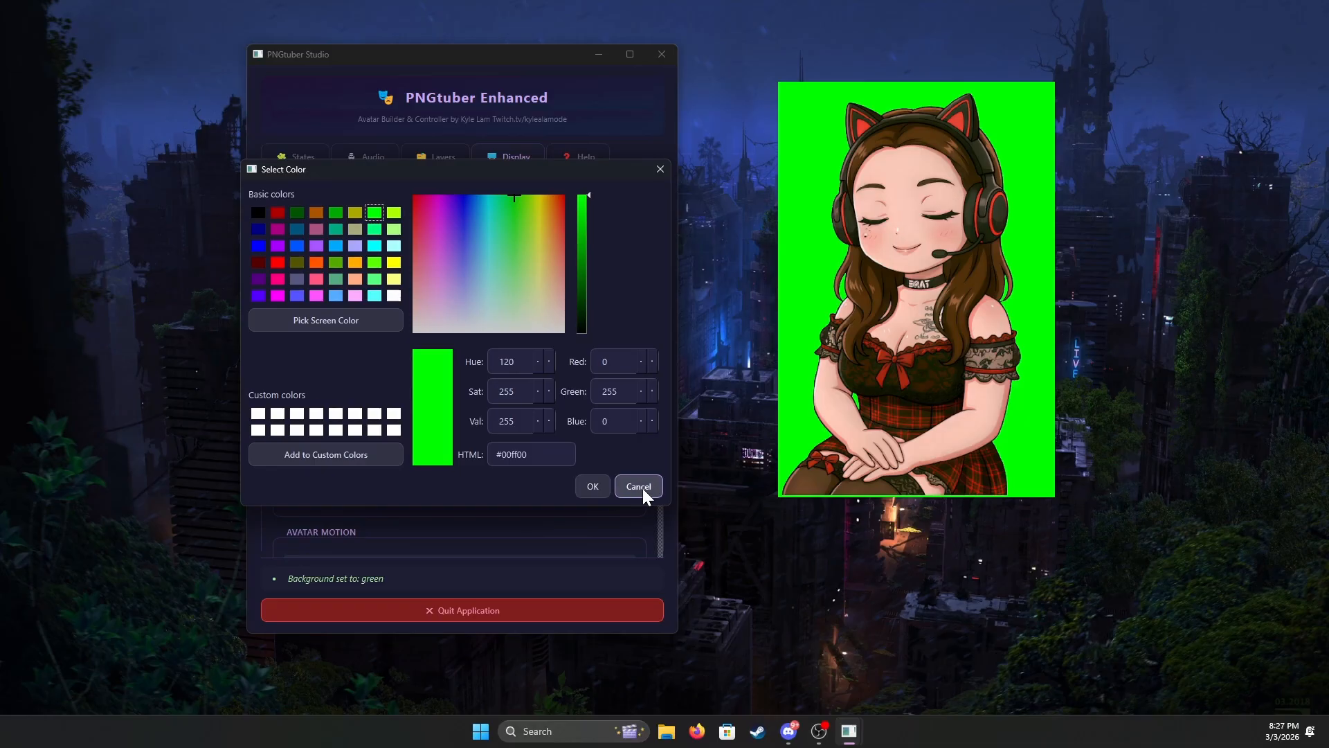
click(641, 487)
click(427, 282)
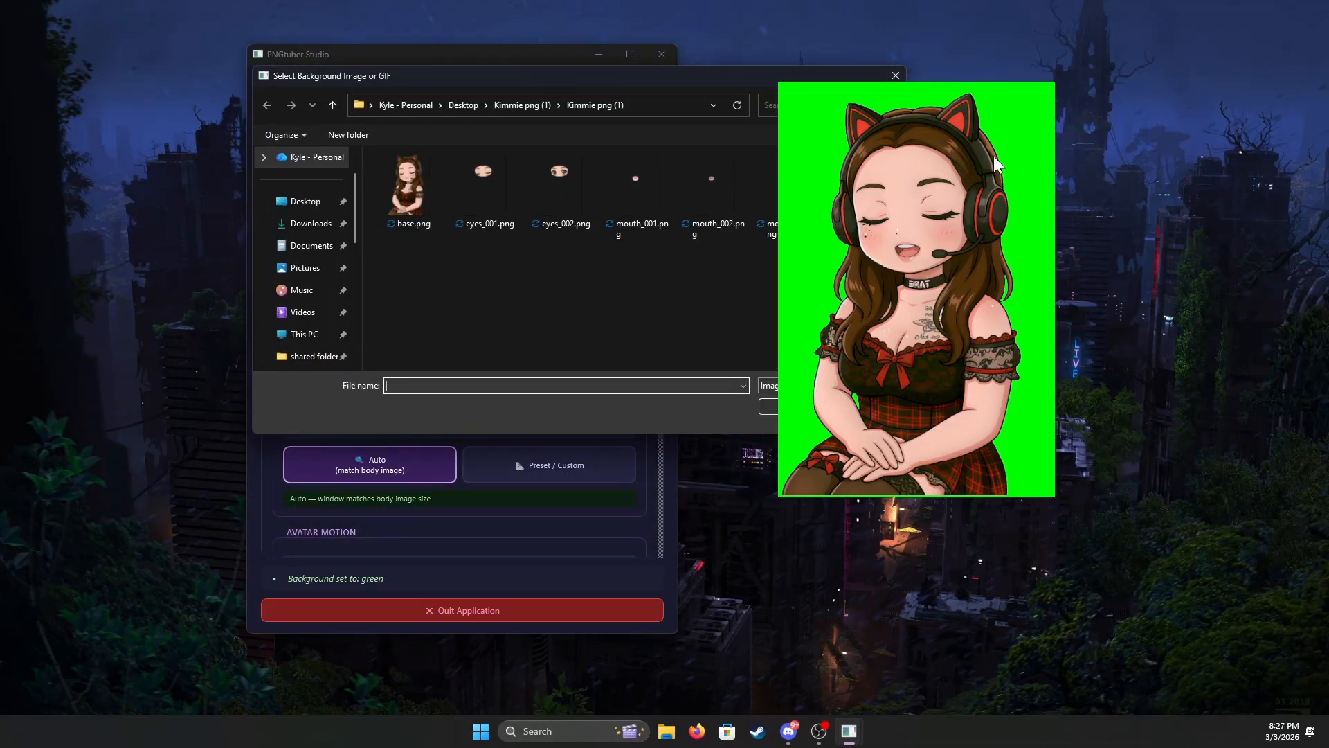
key(Escape)
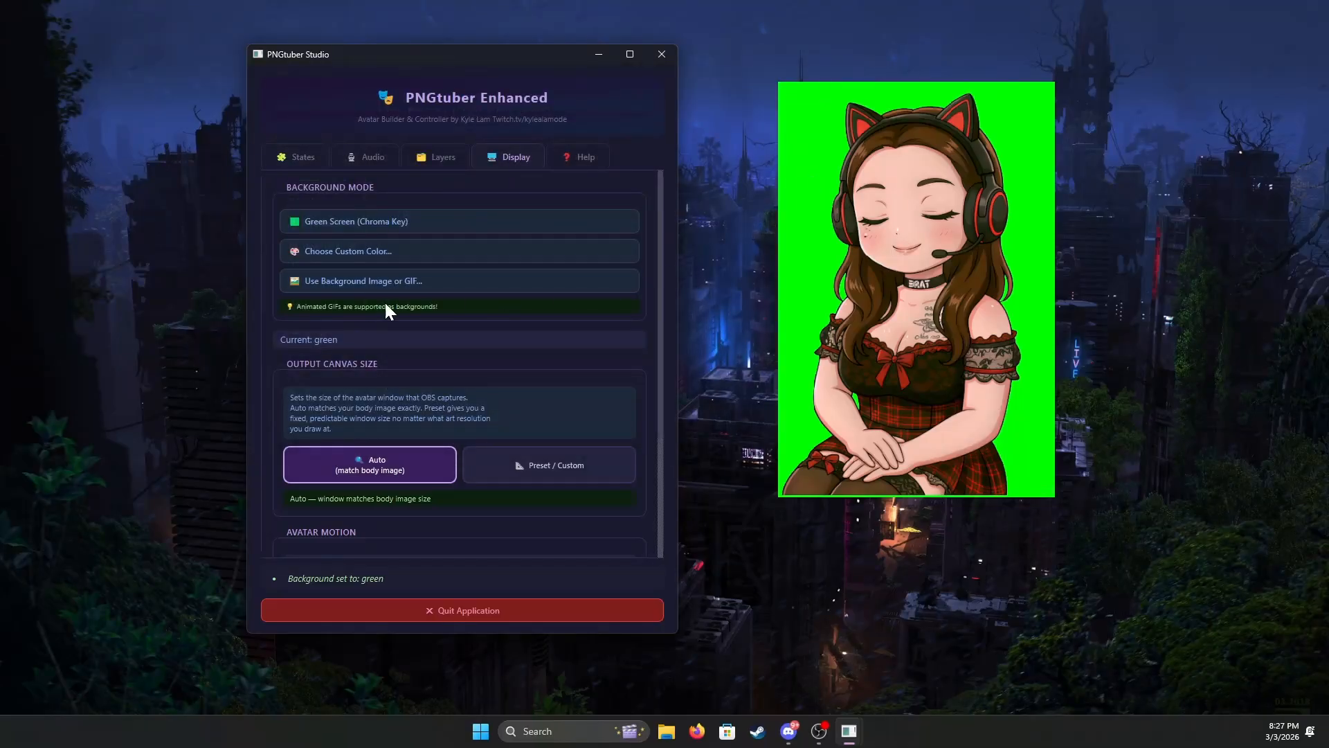
drag(867, 166, 982, 194)
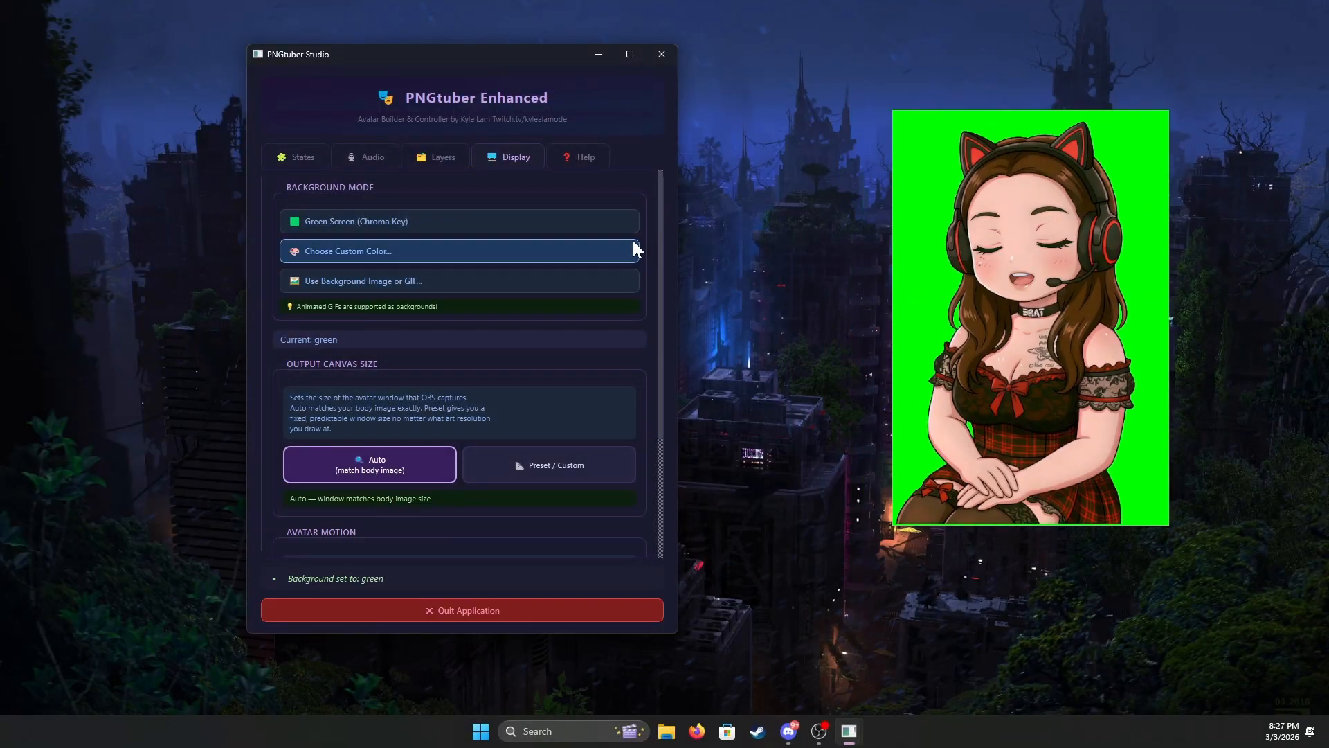
click(469, 259)
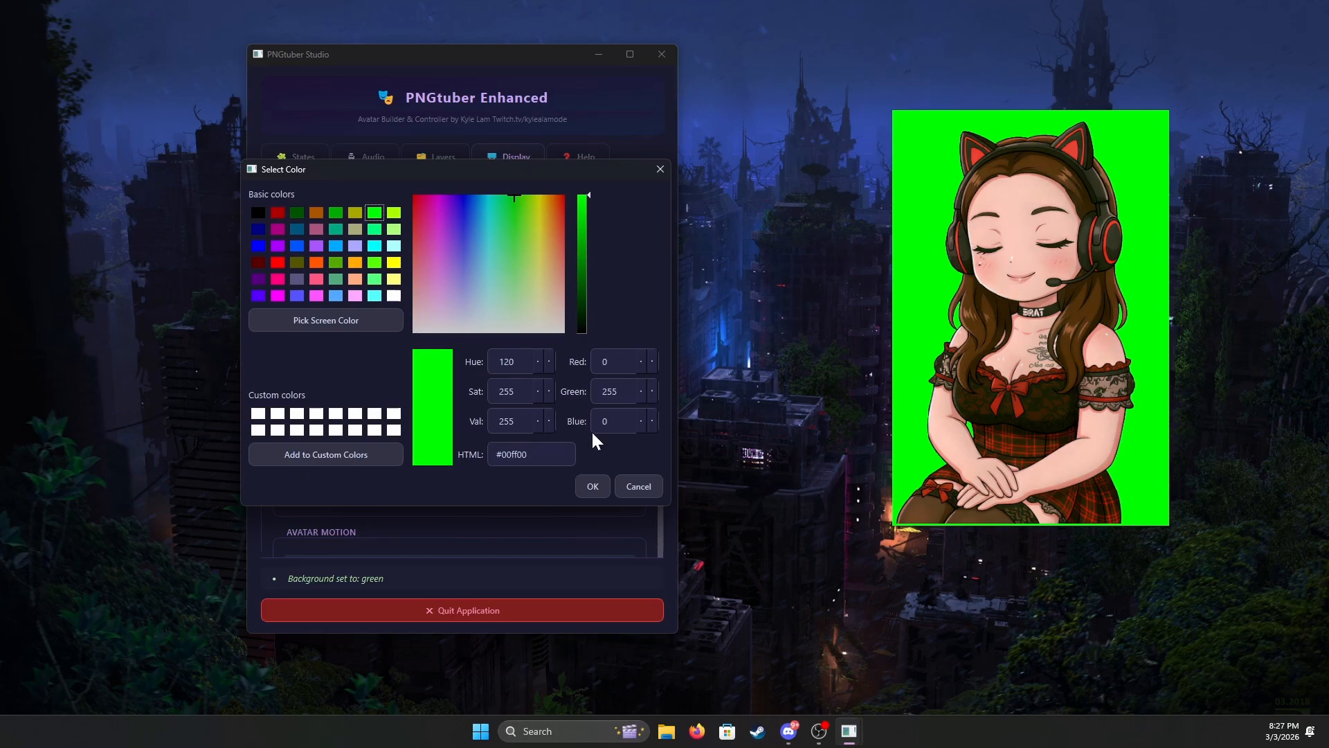
click(637, 486)
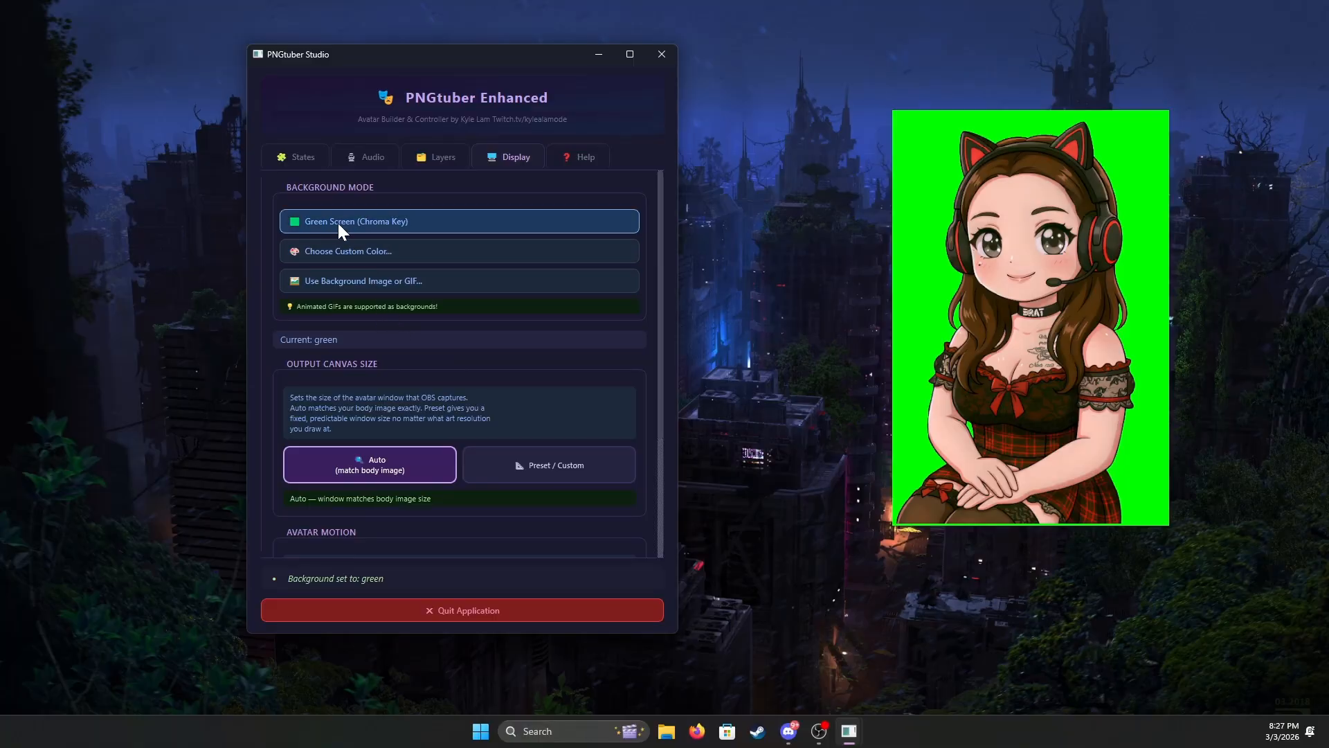
Move the green-screen avatar window close to the settings window and widen it.
scroll(331, 239, down, 3)
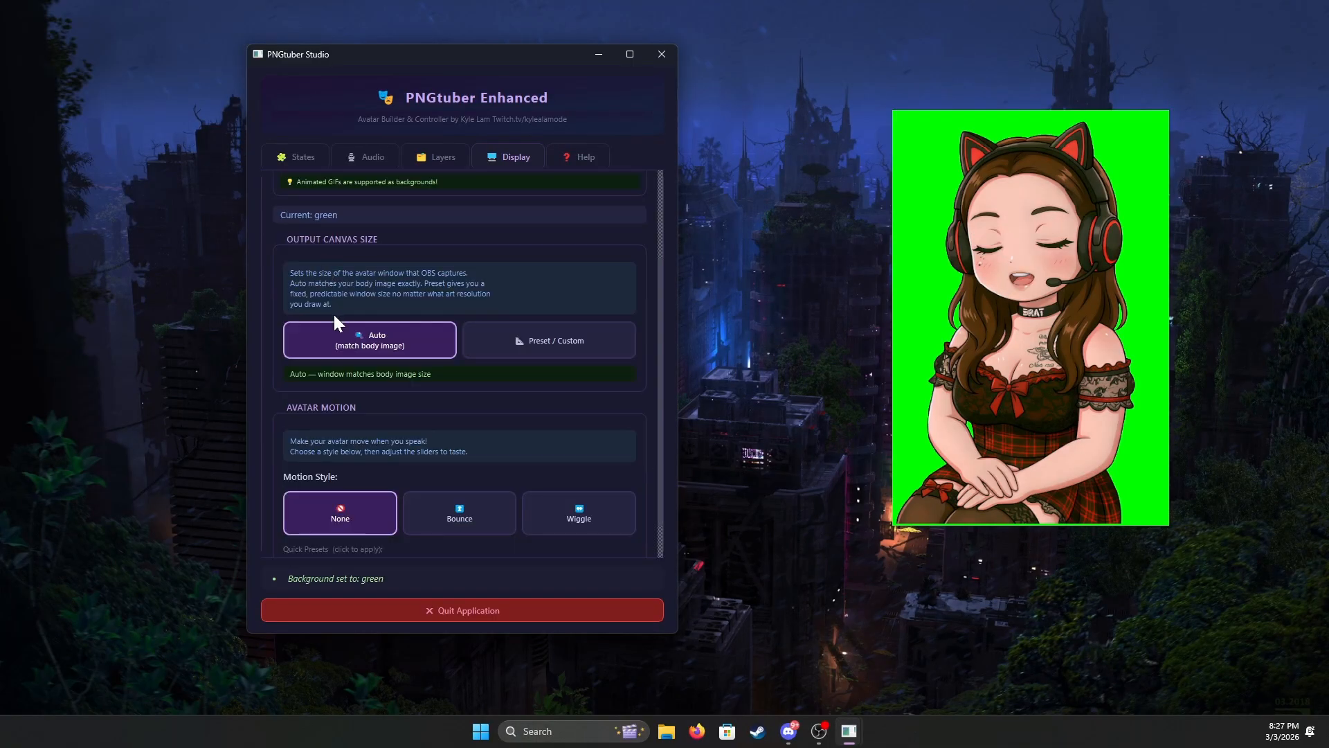
drag(928, 352, 744, 320)
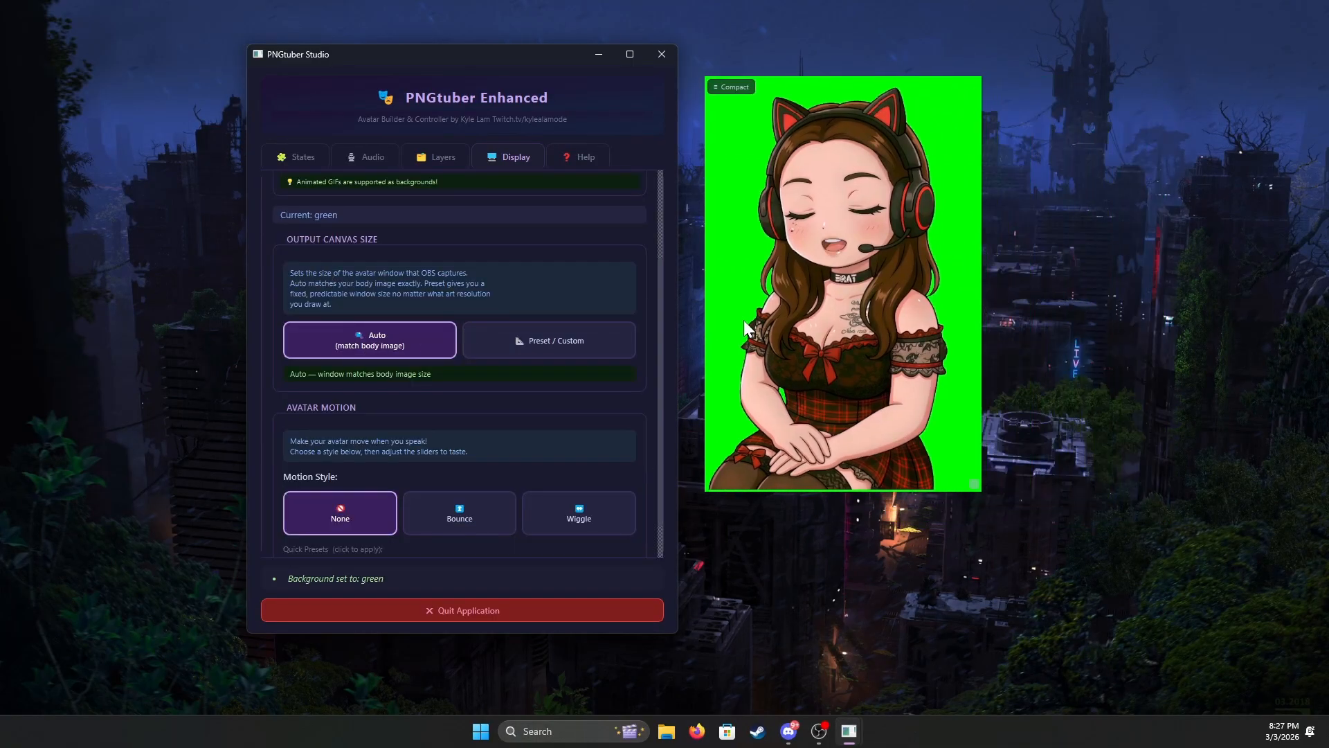
drag(980, 490, 1127, 509)
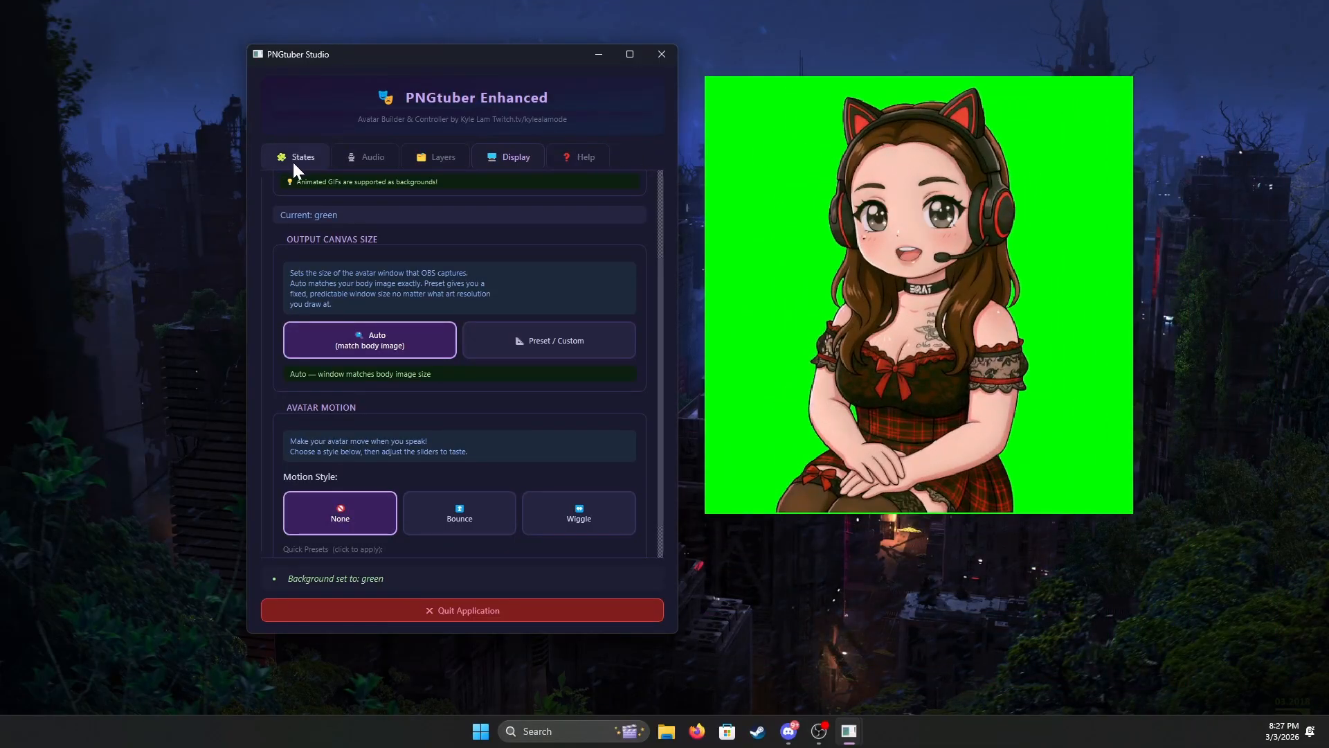
Try the Bounce motion style on the avatar and show its adjustment settings.
scroll(444, 433, down, 1)
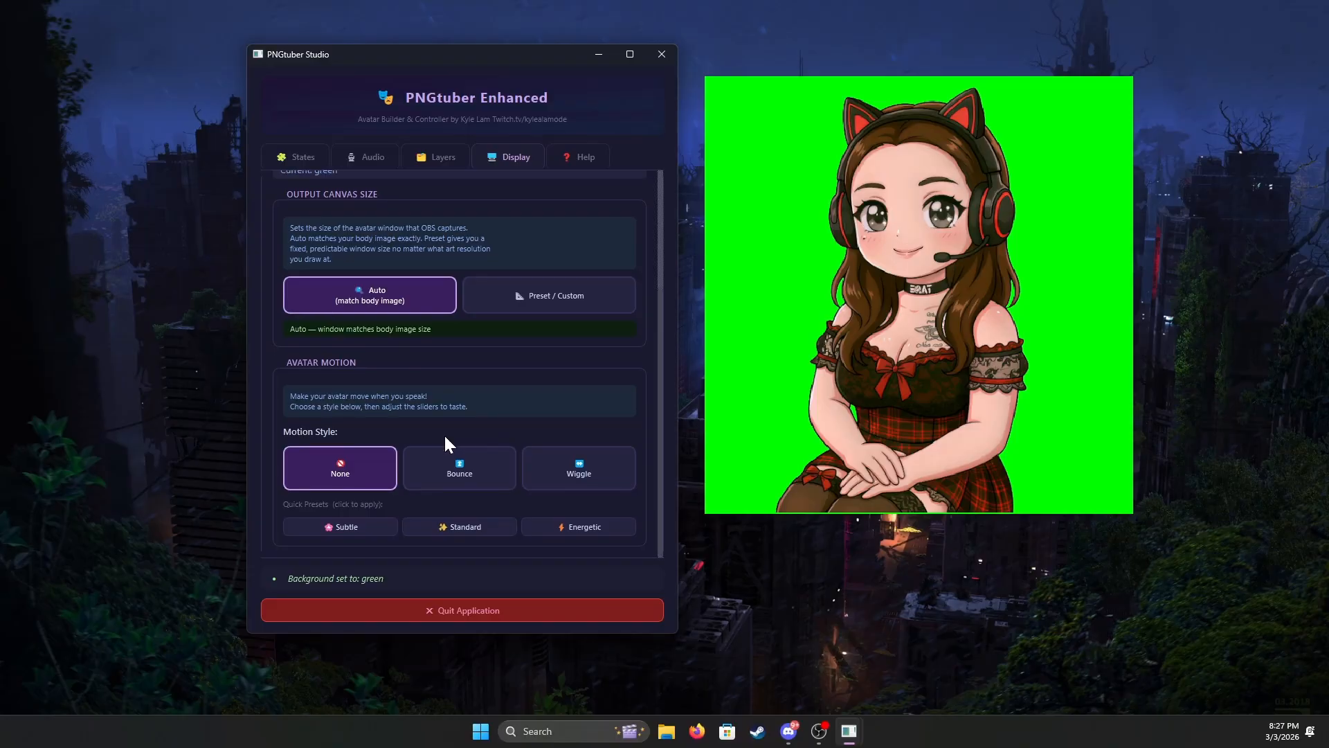
click(464, 454)
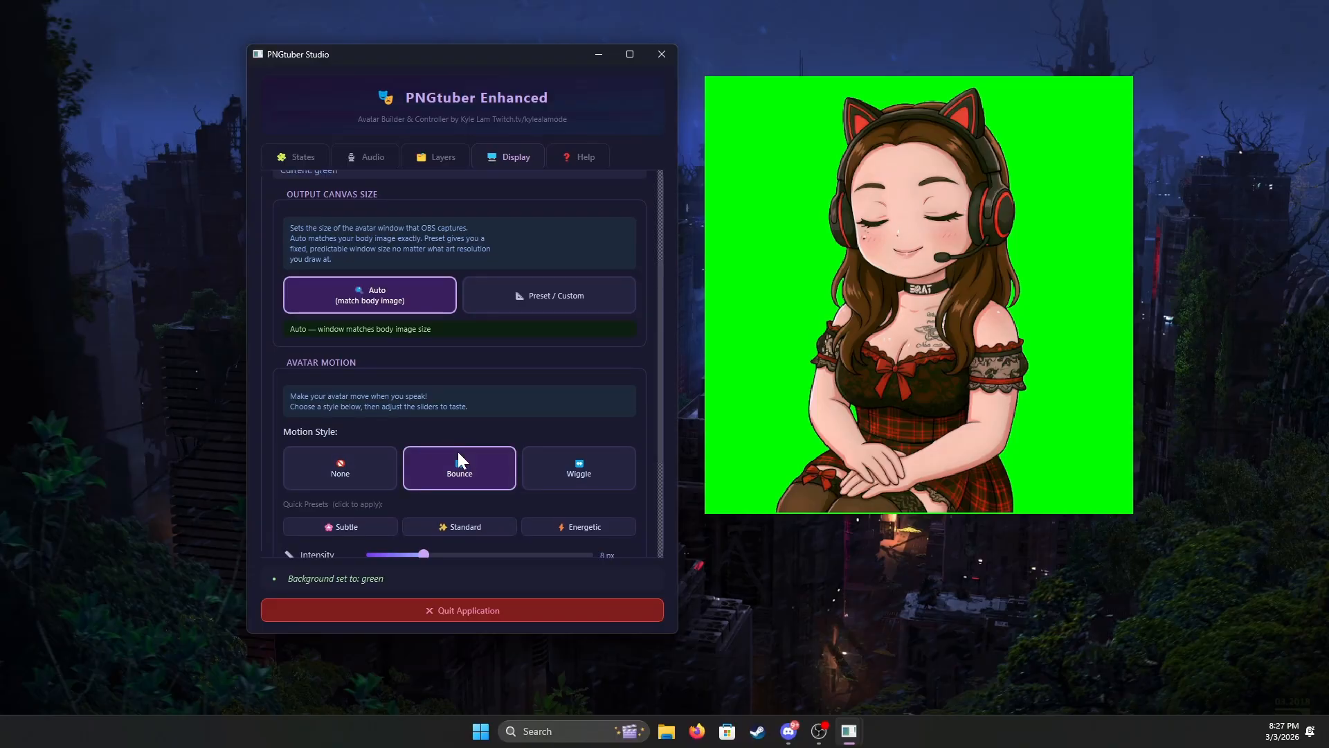
scroll(457, 450, down, 3)
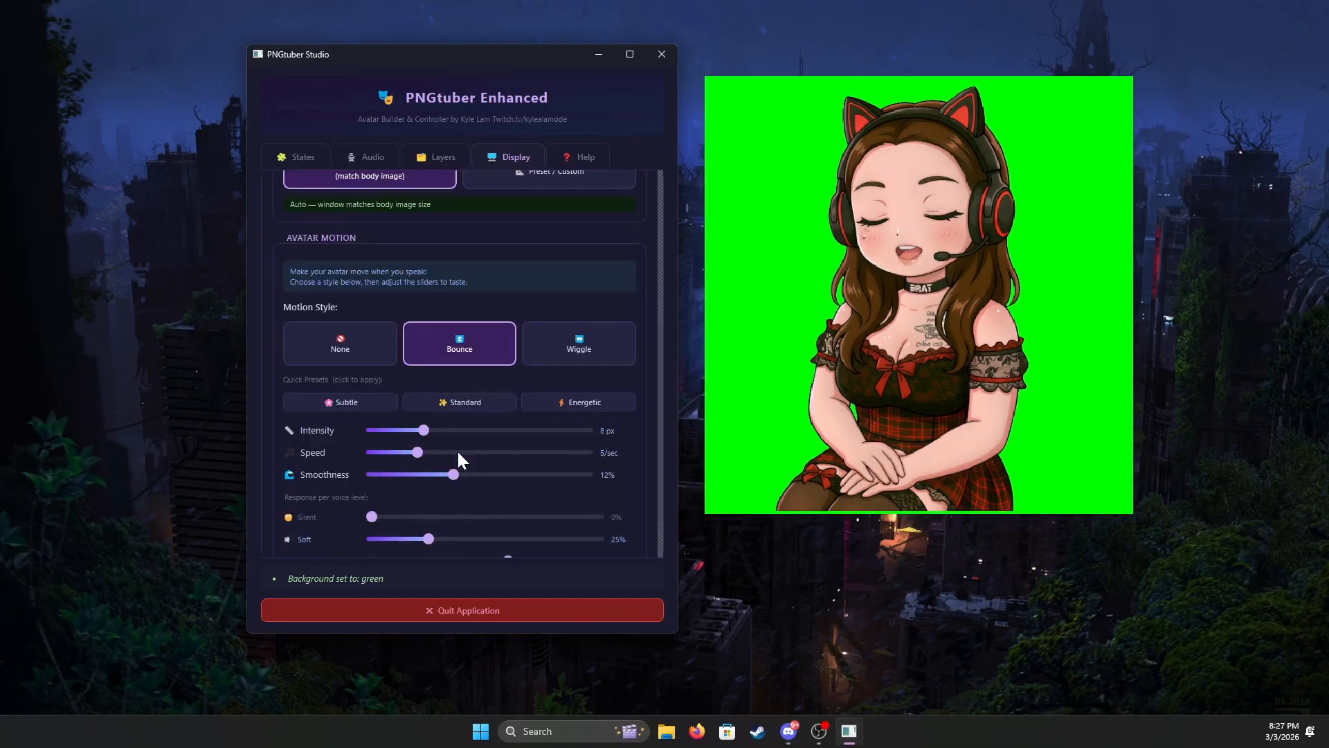
Set the avatar motion style to Wiggle with intensity 3 px, speed 3/sec and smoothness 30%.
click(569, 345)
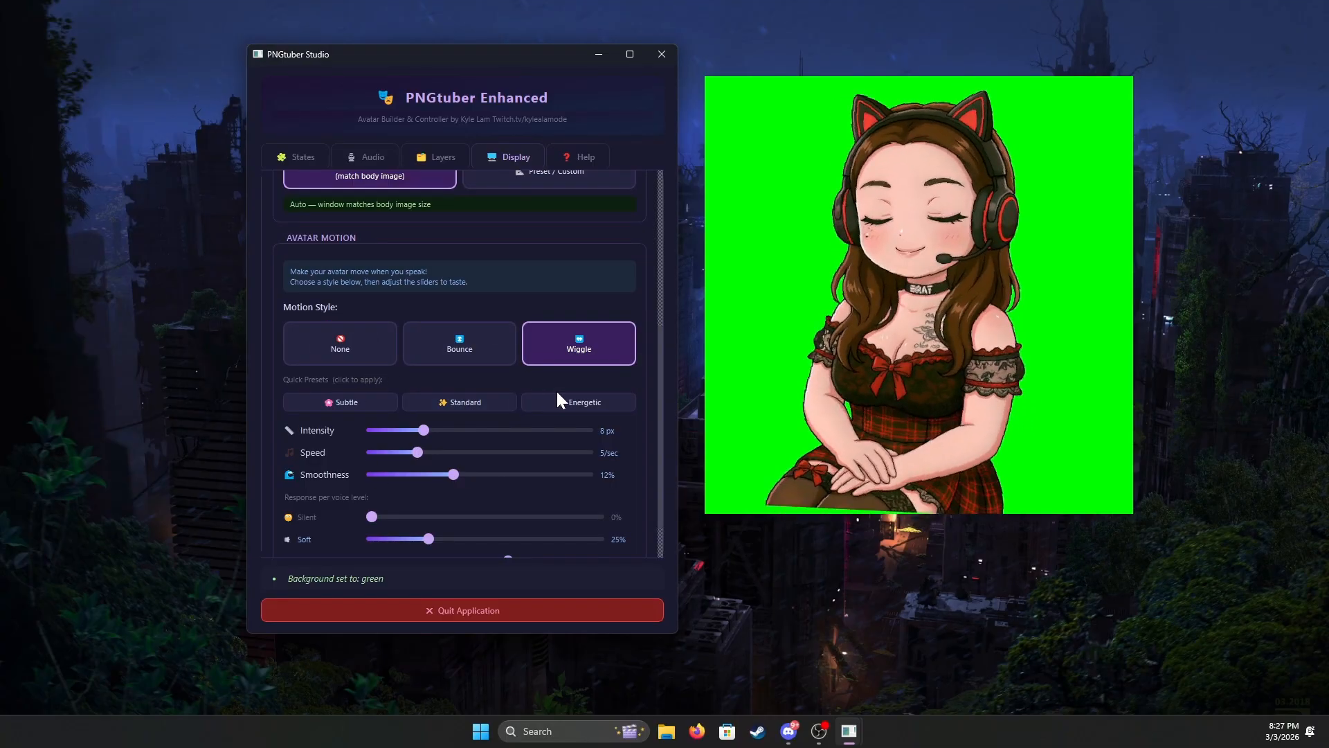
scroll(416, 528, down, 1)
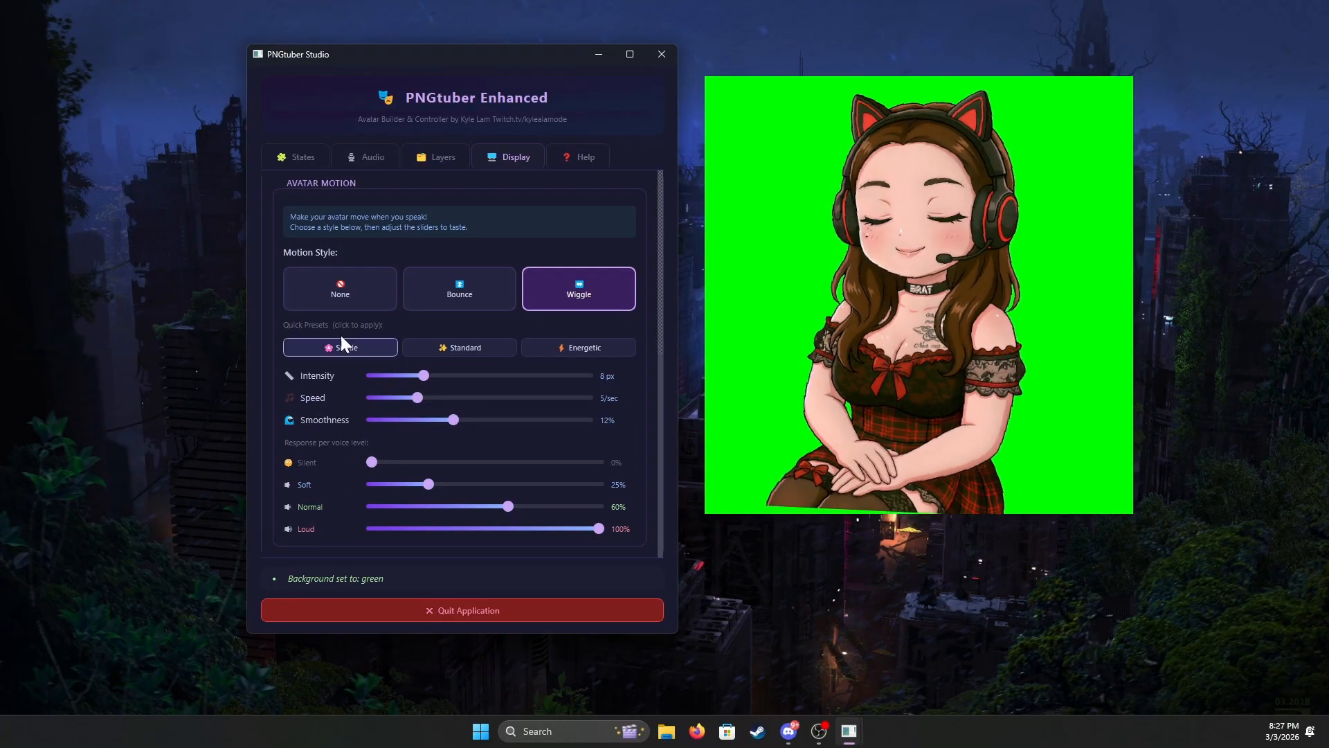
drag(419, 376, 388, 394)
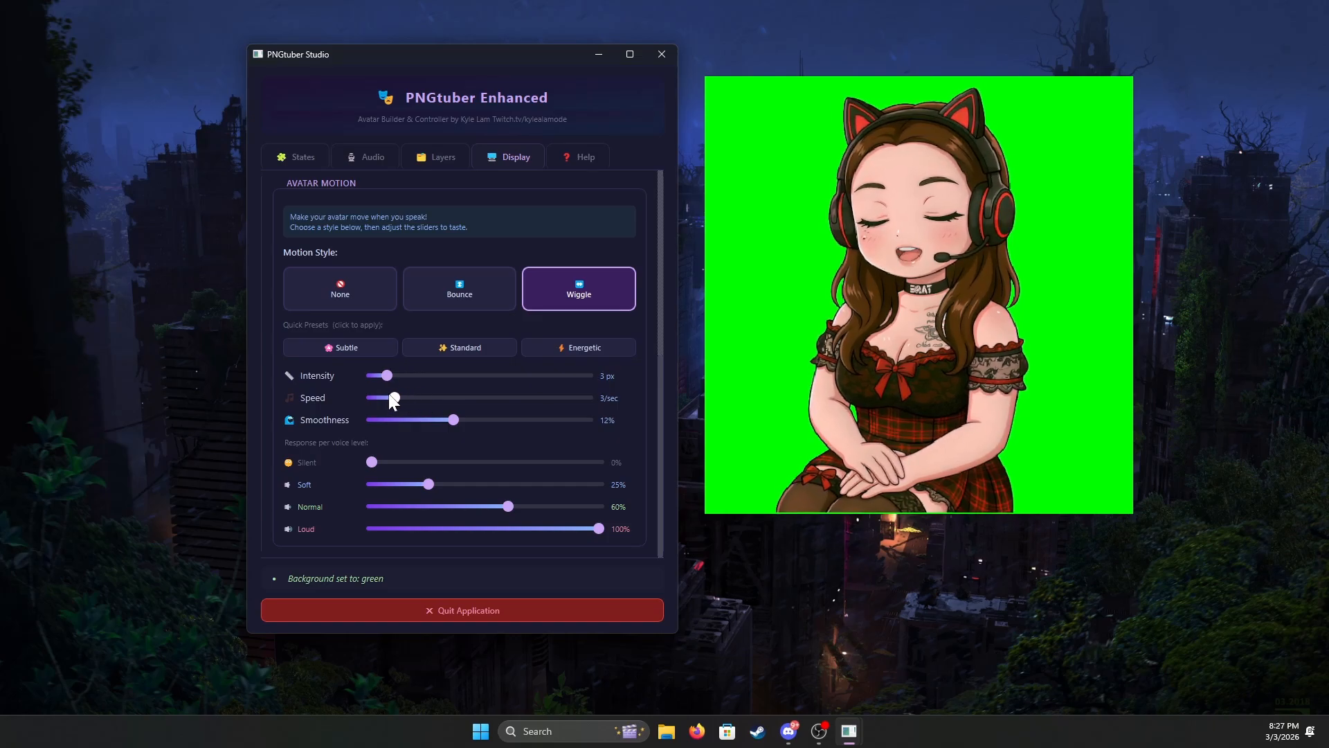
drag(457, 421, 582, 424)
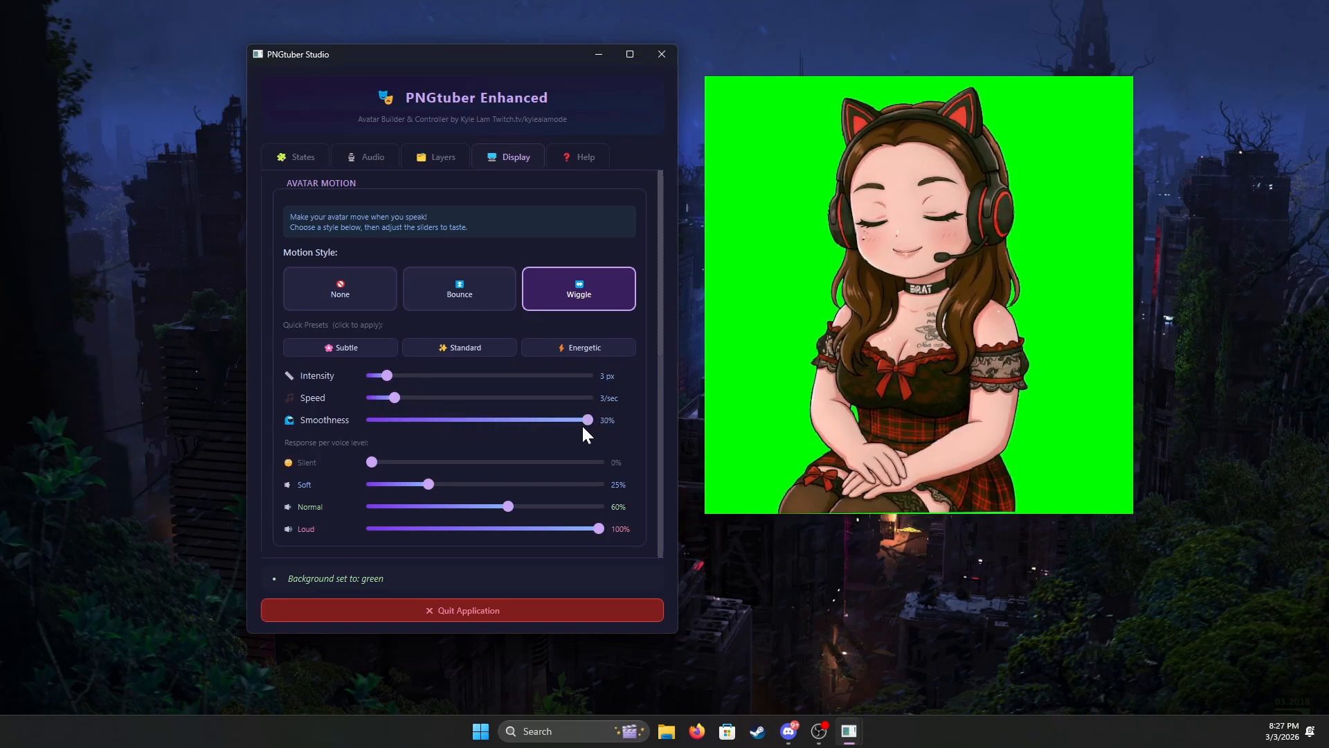
Try the Bounce motion style with the adjusted settings, and set the avatar motion back to None.
click(425, 275)
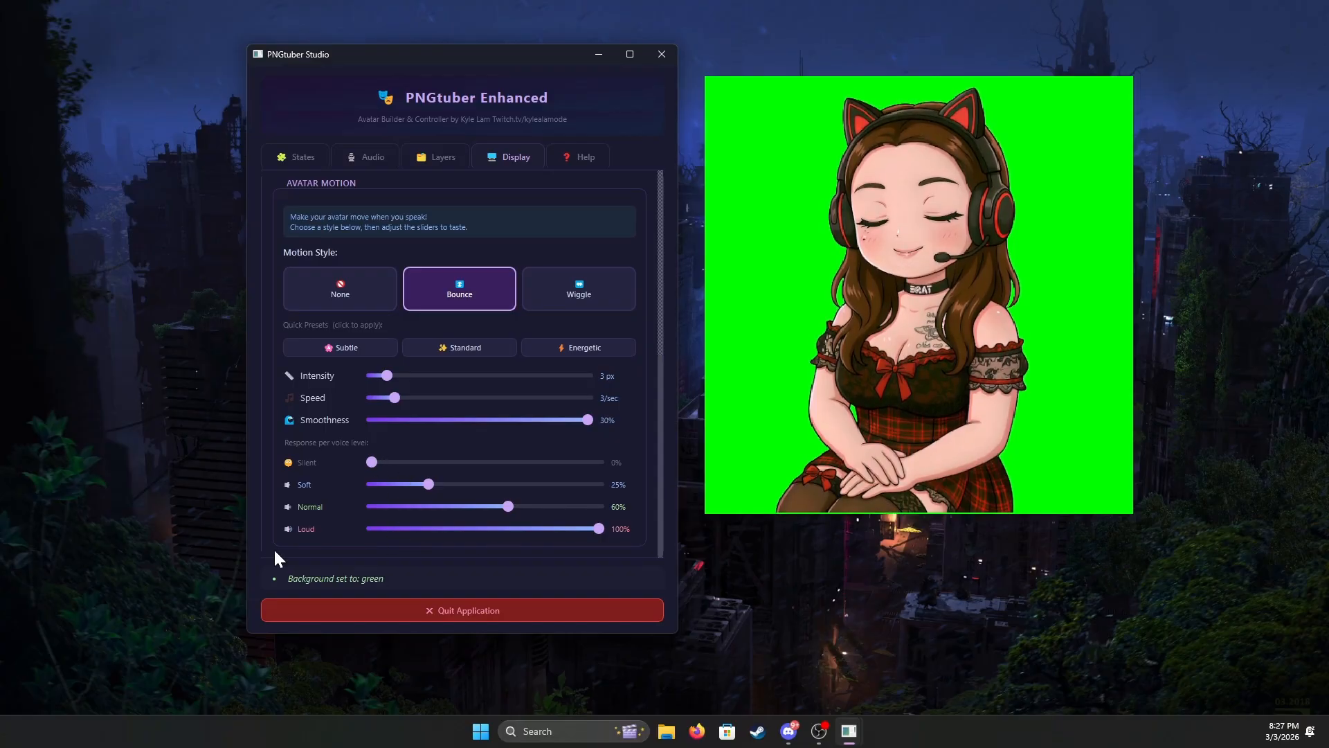
scroll(312, 330, up, 1)
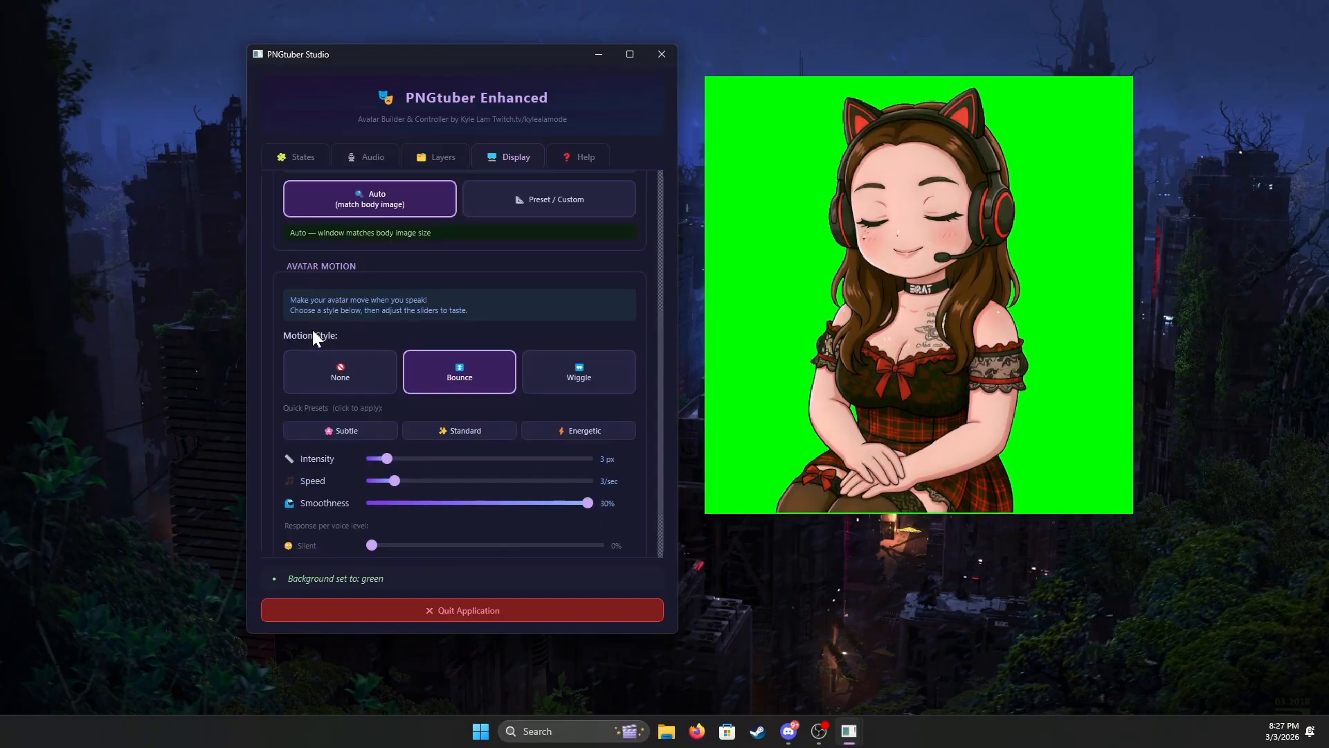
click(330, 357)
scroll(329, 358, up, 1)
scroll(329, 355, up, 2)
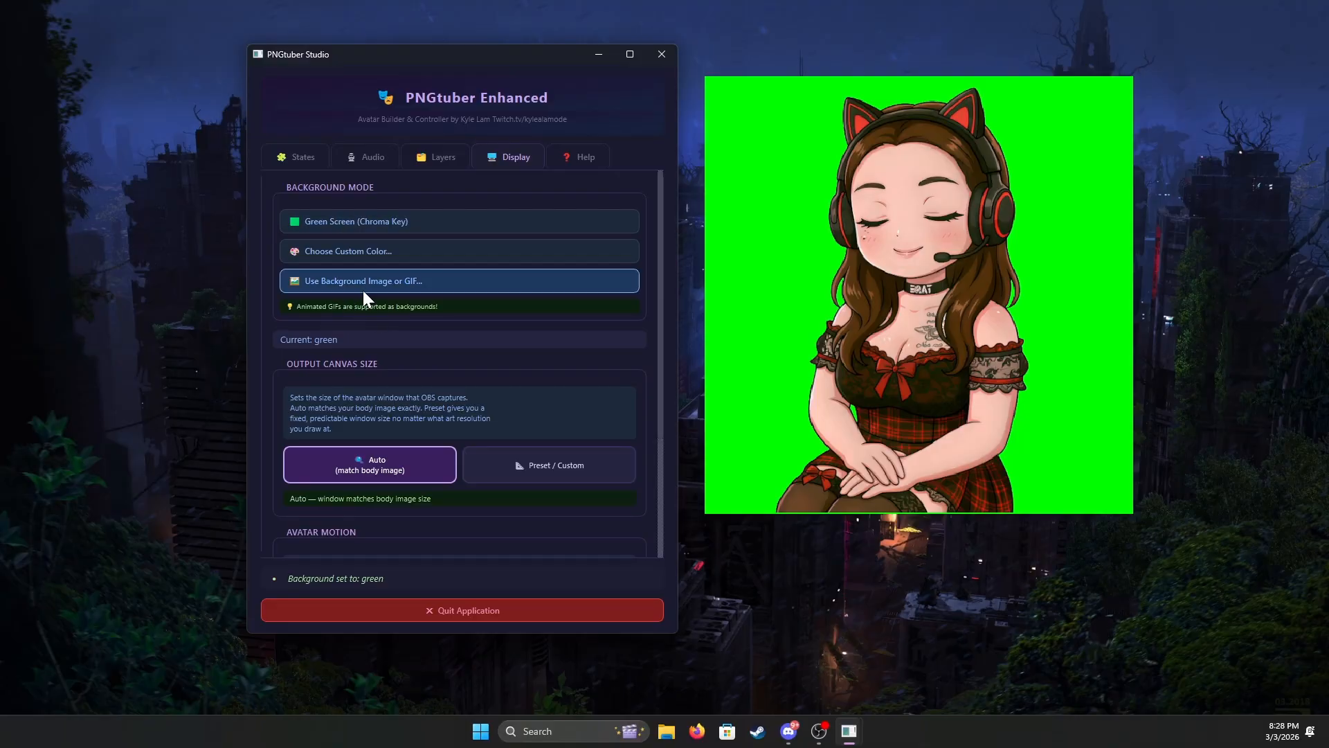
Review the layer stack, audio thresholds and avatar states list, and toggle the avatar's on-screen visibility.
click(444, 159)
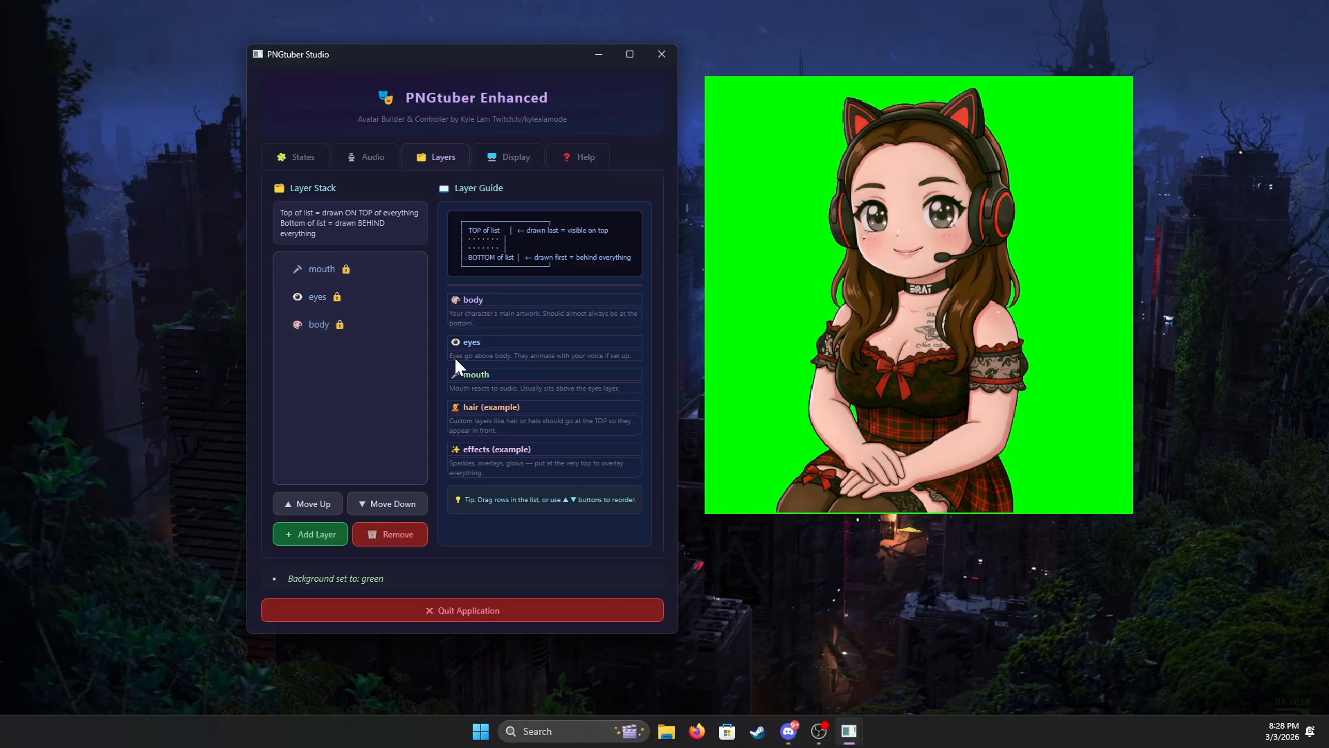
click(281, 157)
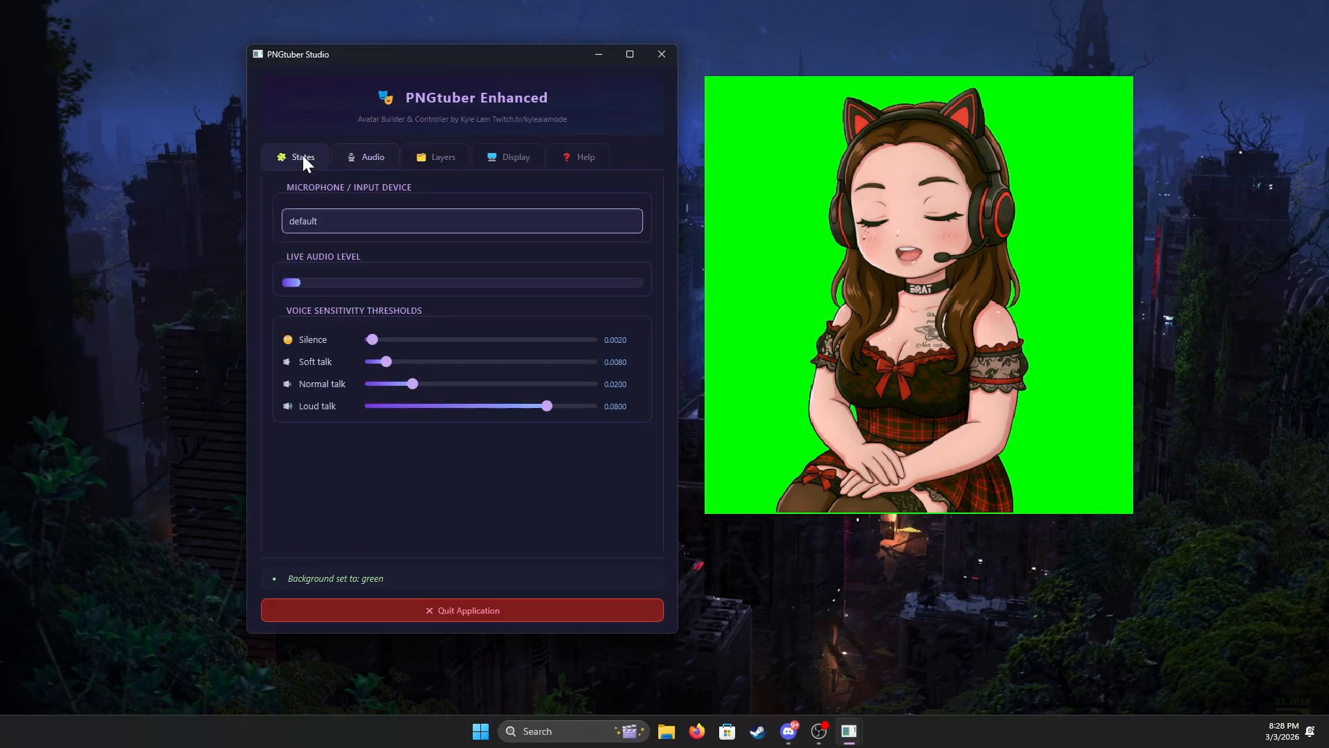
click(296, 155)
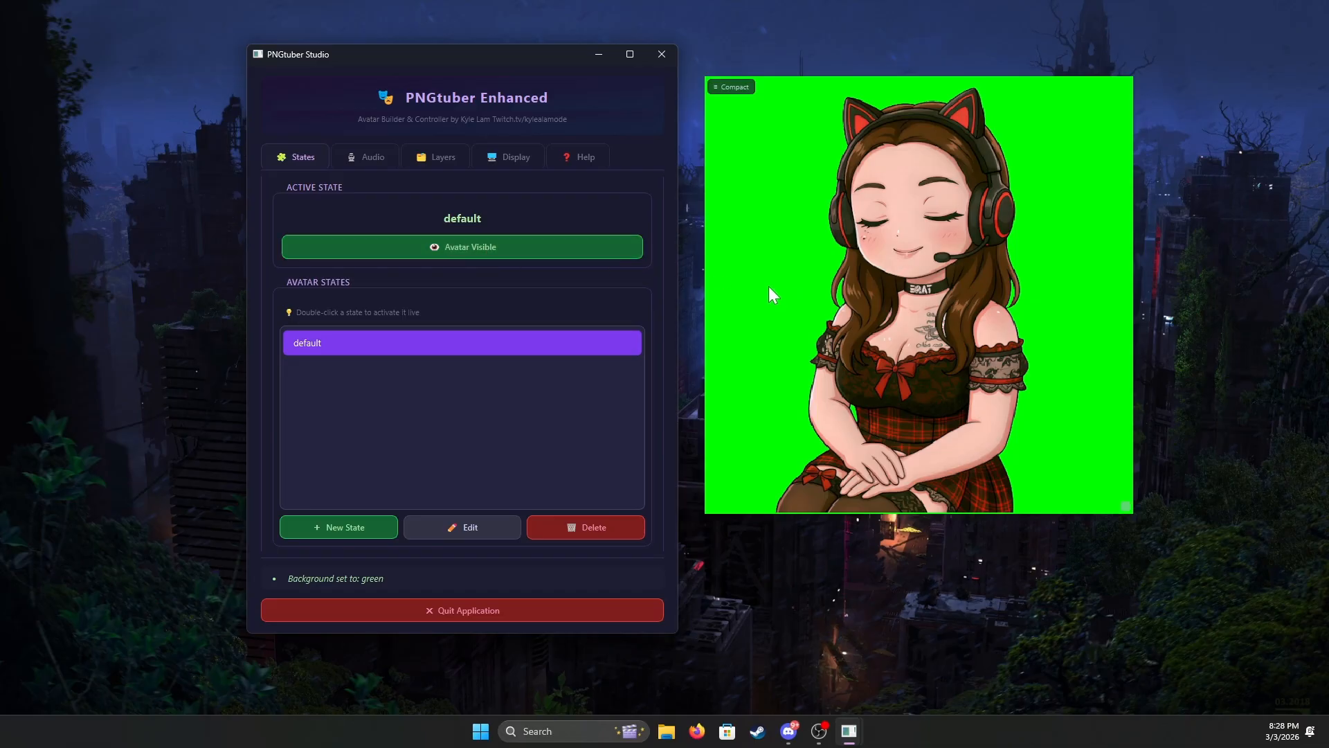
click(510, 249)
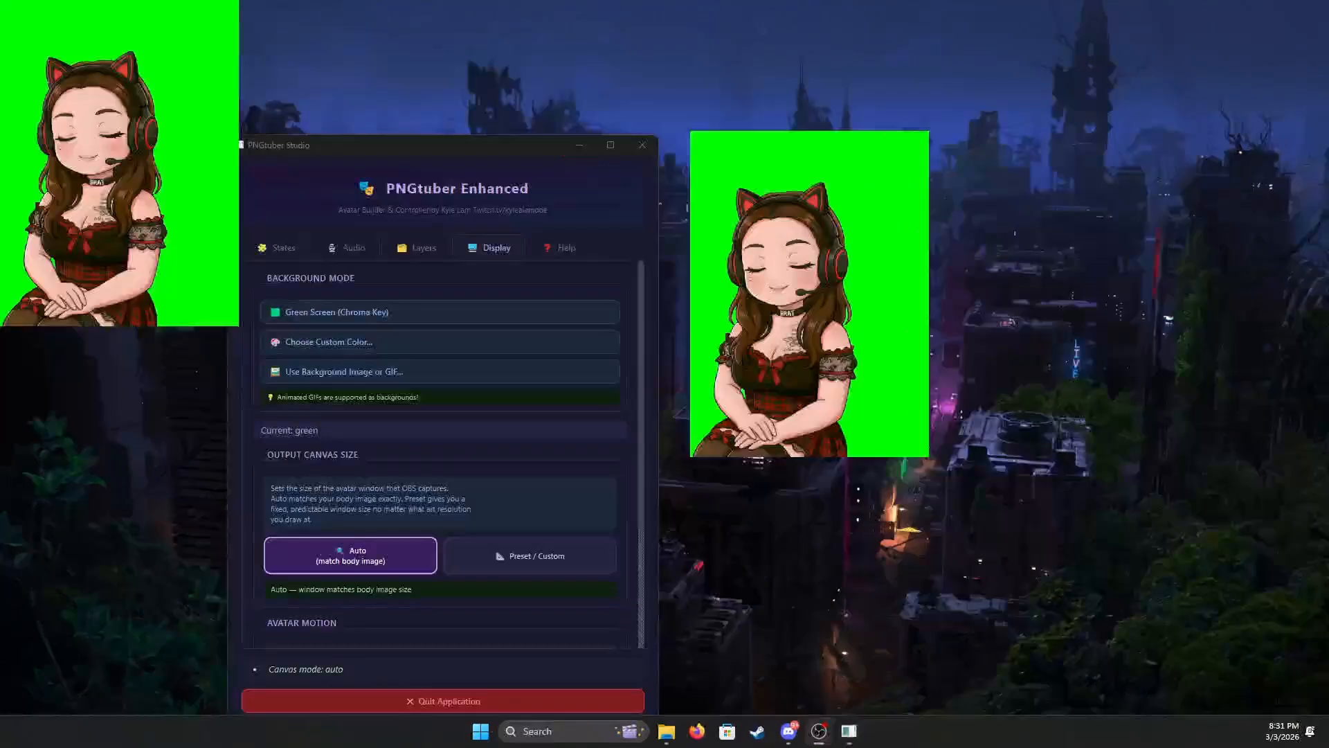
Move the floating avatar window farther from the settings window and shift the settings window up.
drag(777, 321, 830, 371)
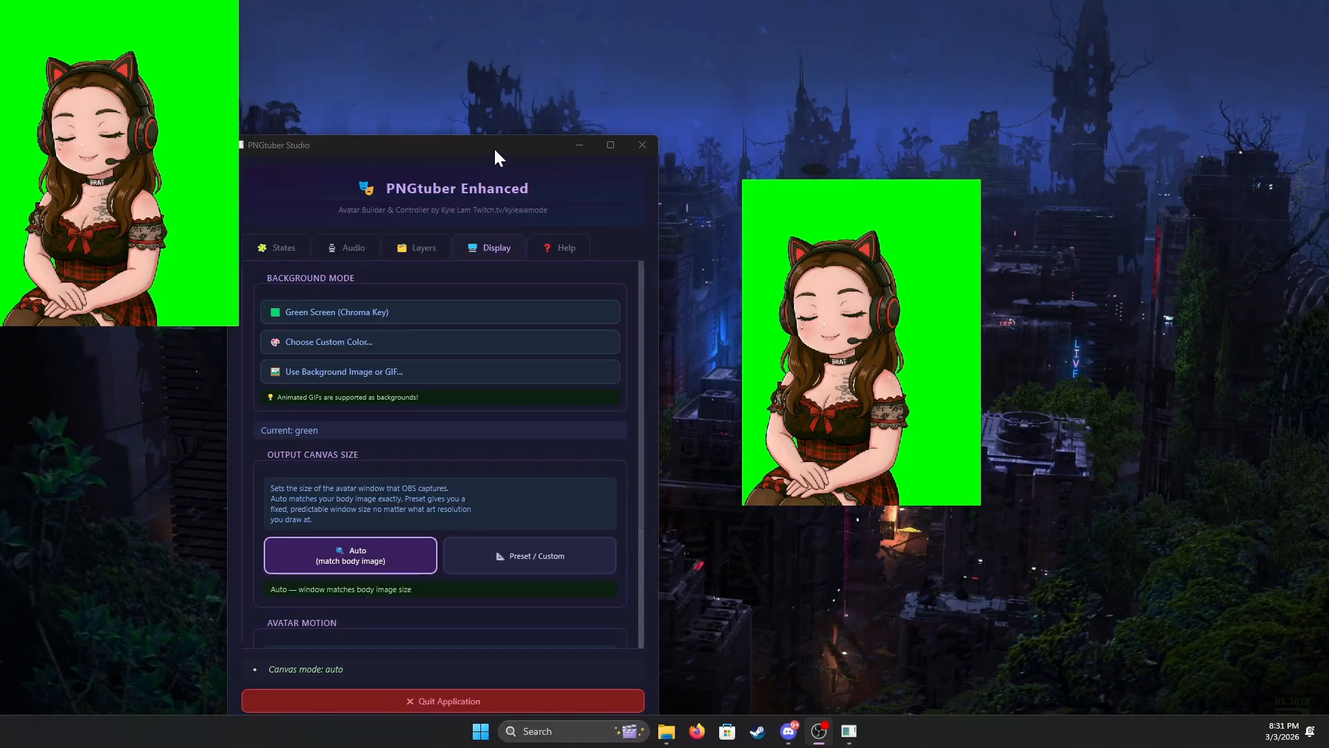
drag(493, 146, 481, 105)
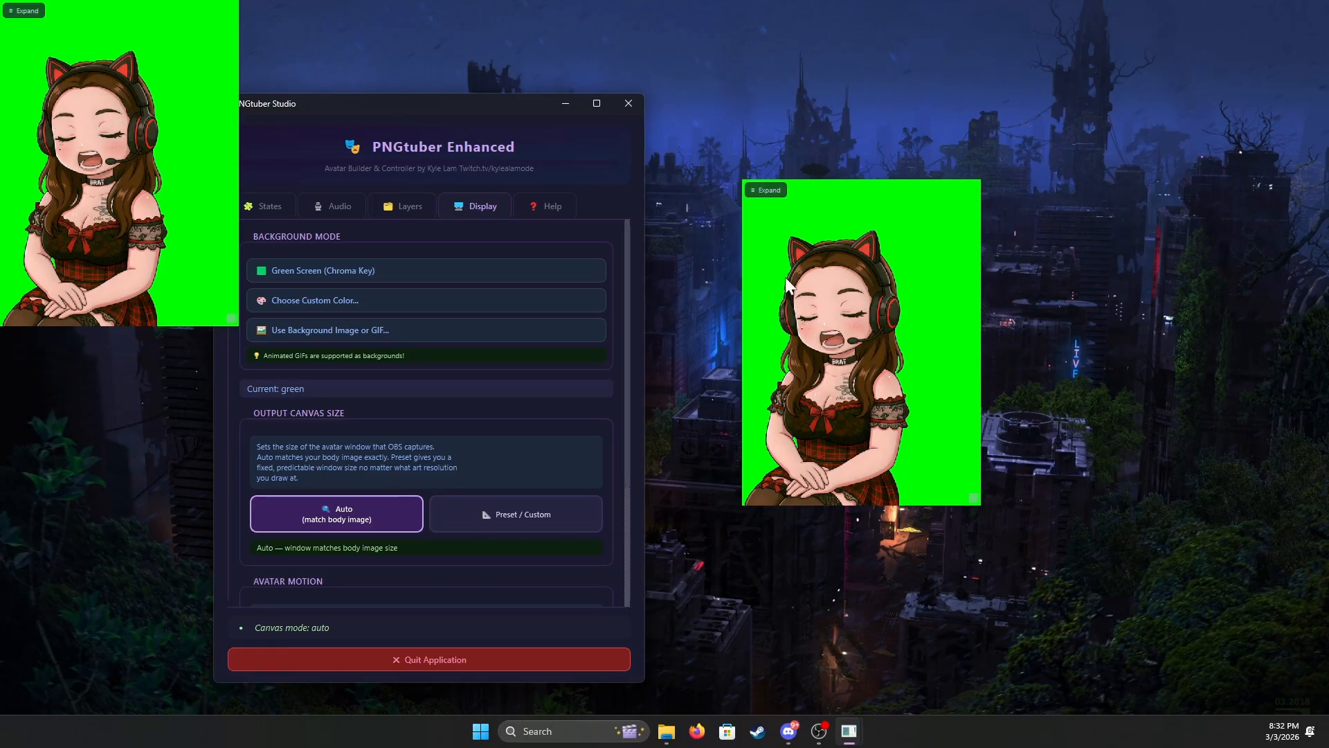
Show the avatar states list and move the floating avatar window slightly farther from the settings window.
click(277, 207)
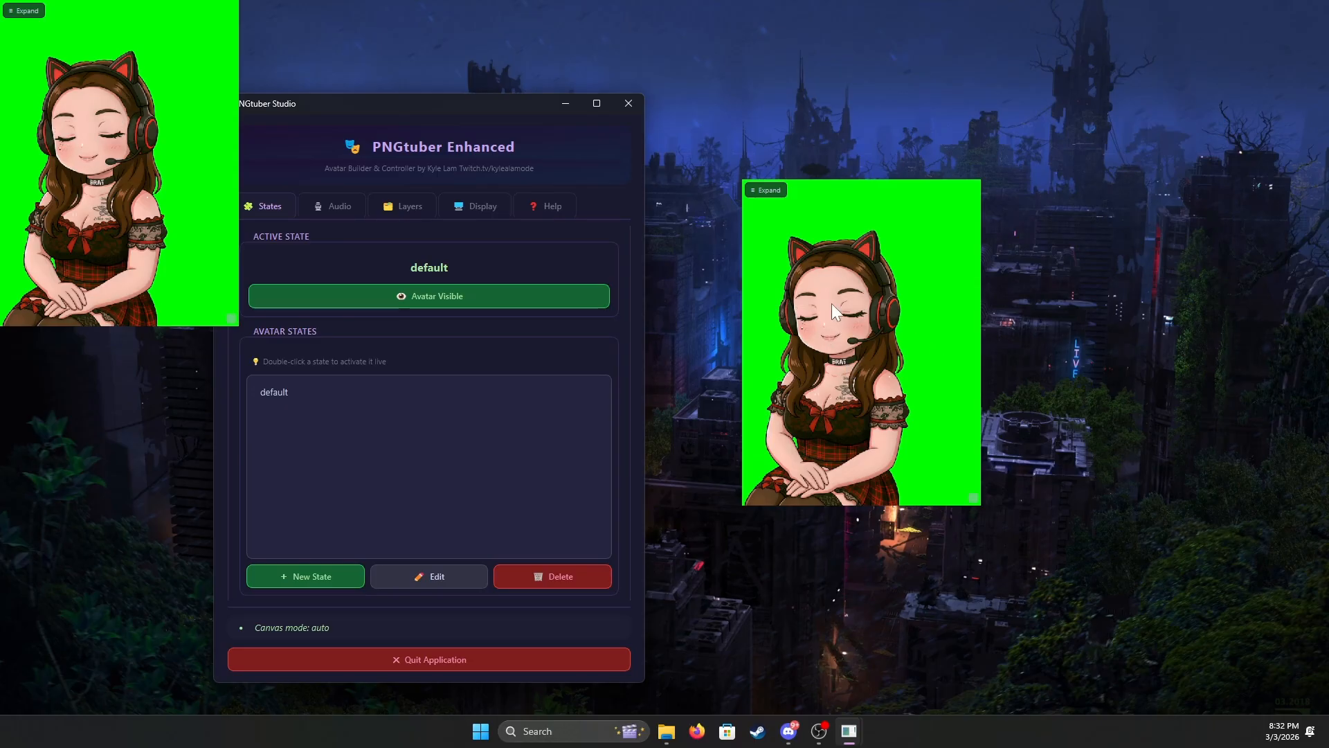
drag(821, 269, 884, 308)
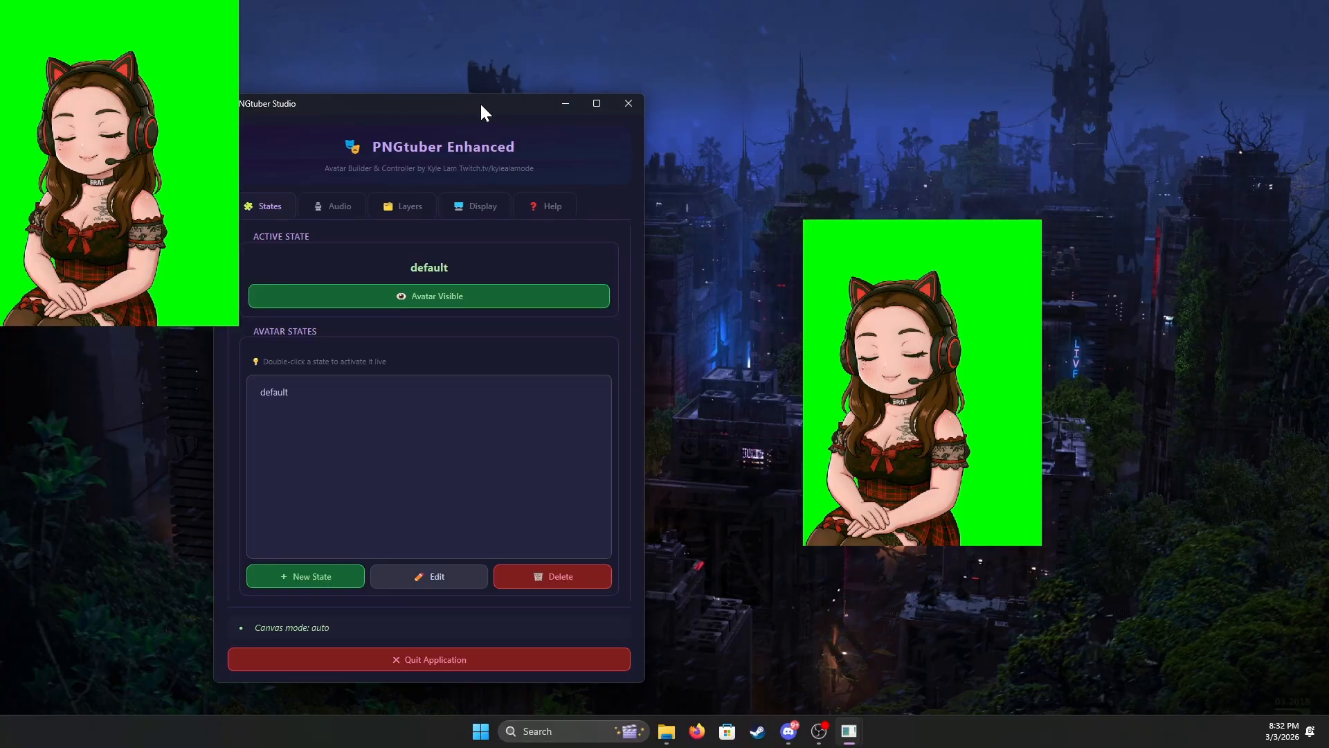
drag(919, 272, 900, 234)
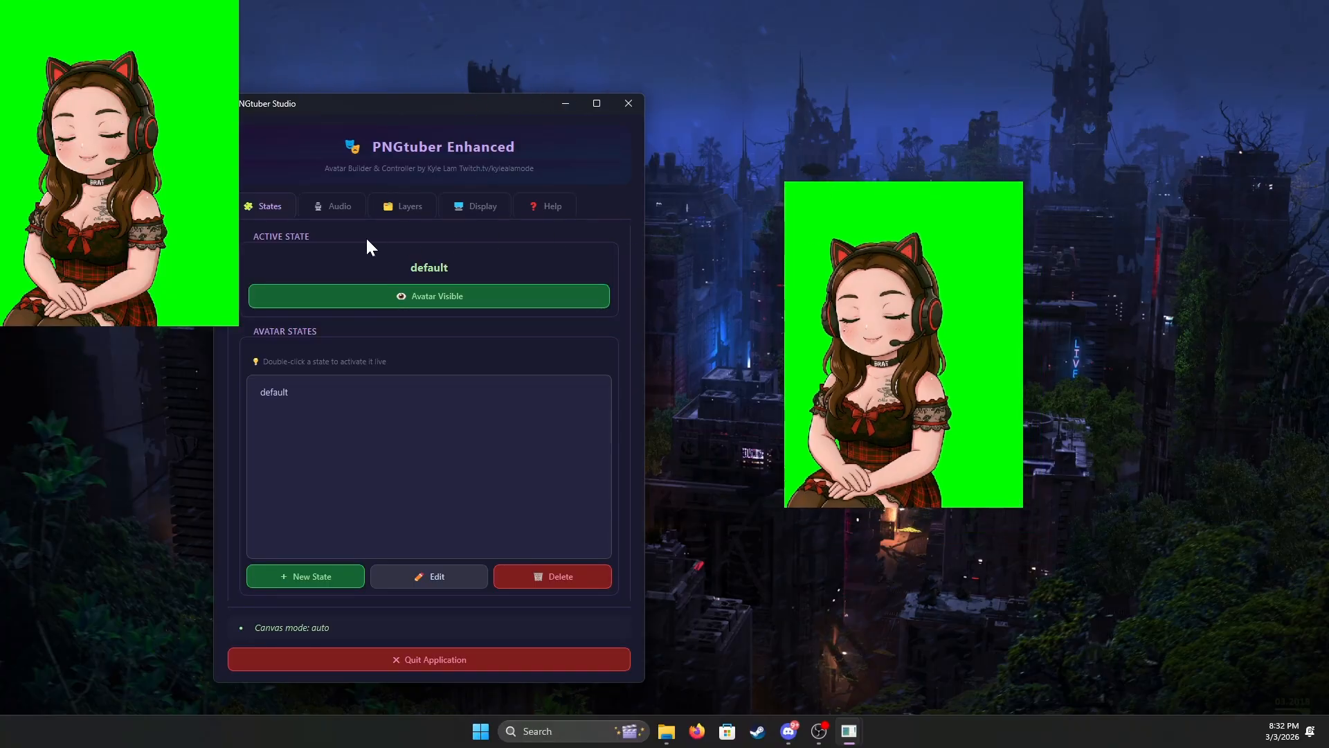
Try ghosting the avatar so it is invisible on screen, check that the desktop behind it can be used, and make it visible again.
click(430, 298)
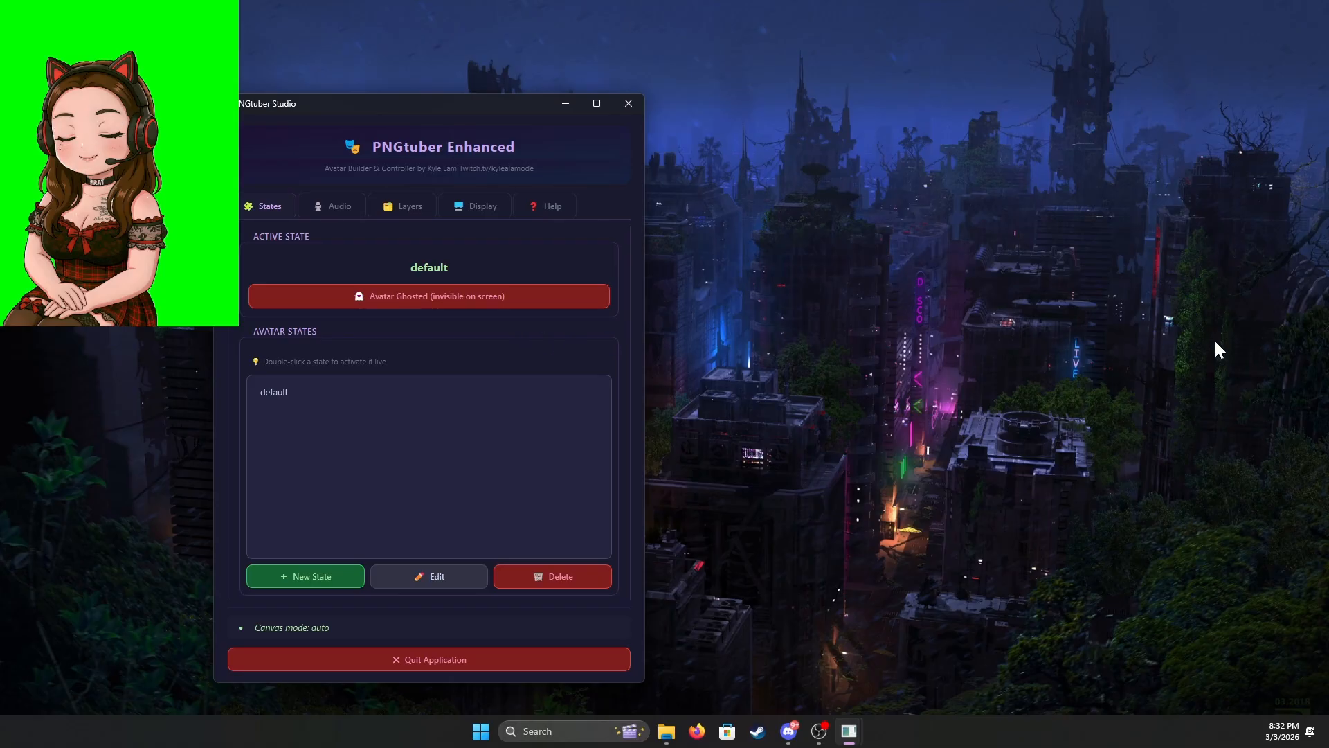
drag(962, 323, 996, 315)
drag(908, 300, 915, 305)
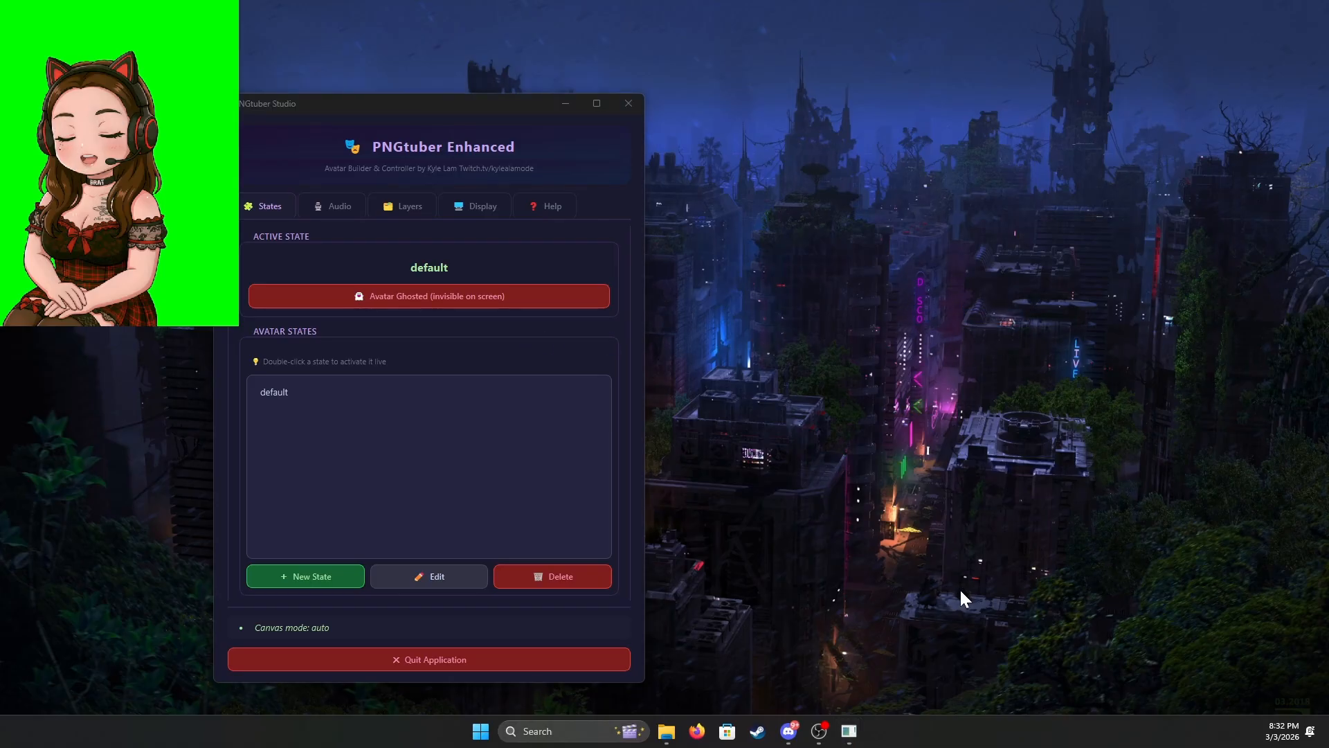
click(479, 299)
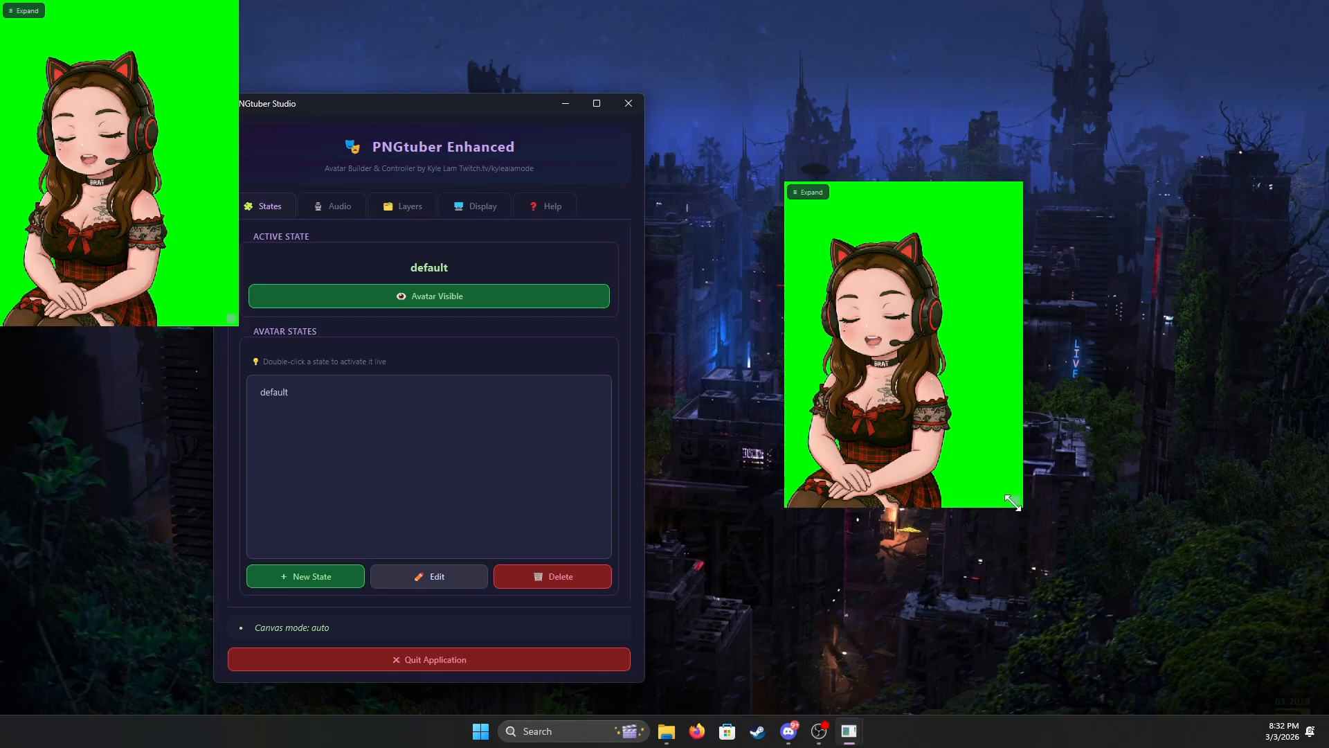
Enlarge the floating avatar window slightly and move it closer to the settings window.
drag(1014, 502, 1031, 535)
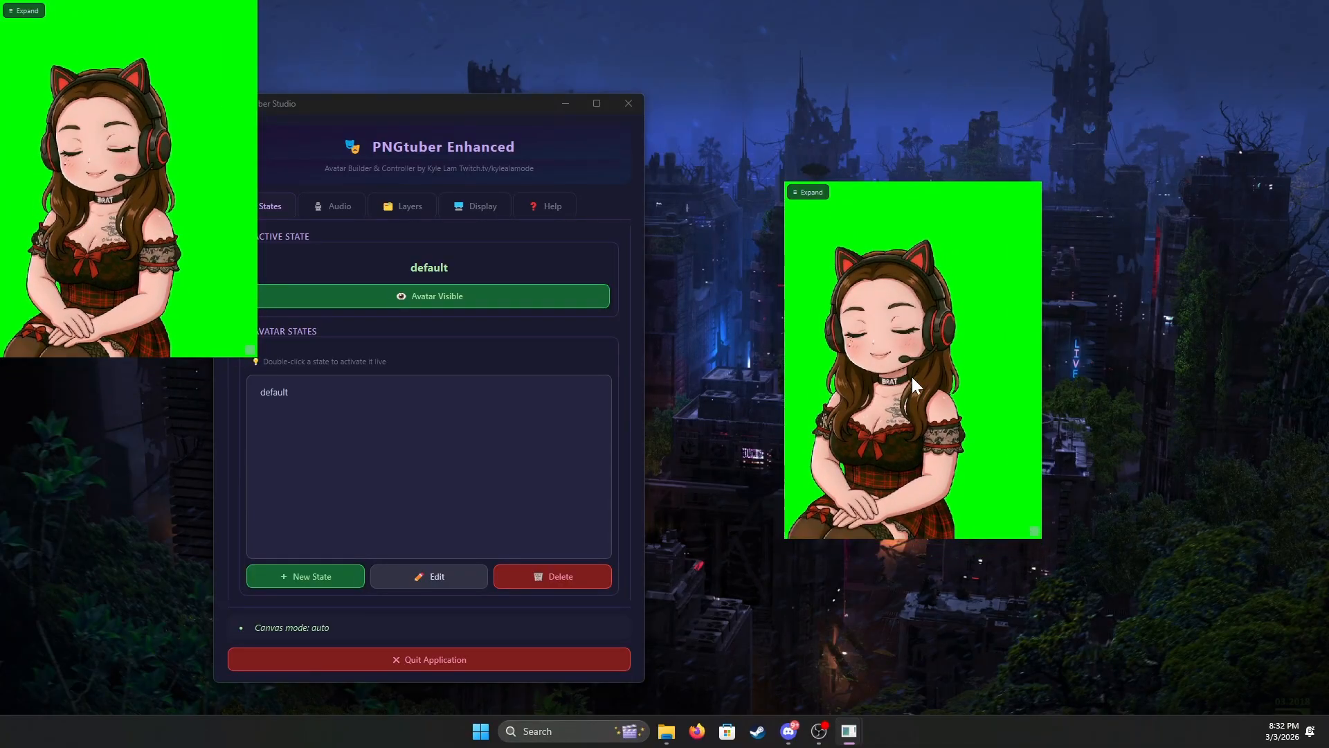
drag(912, 377, 809, 346)
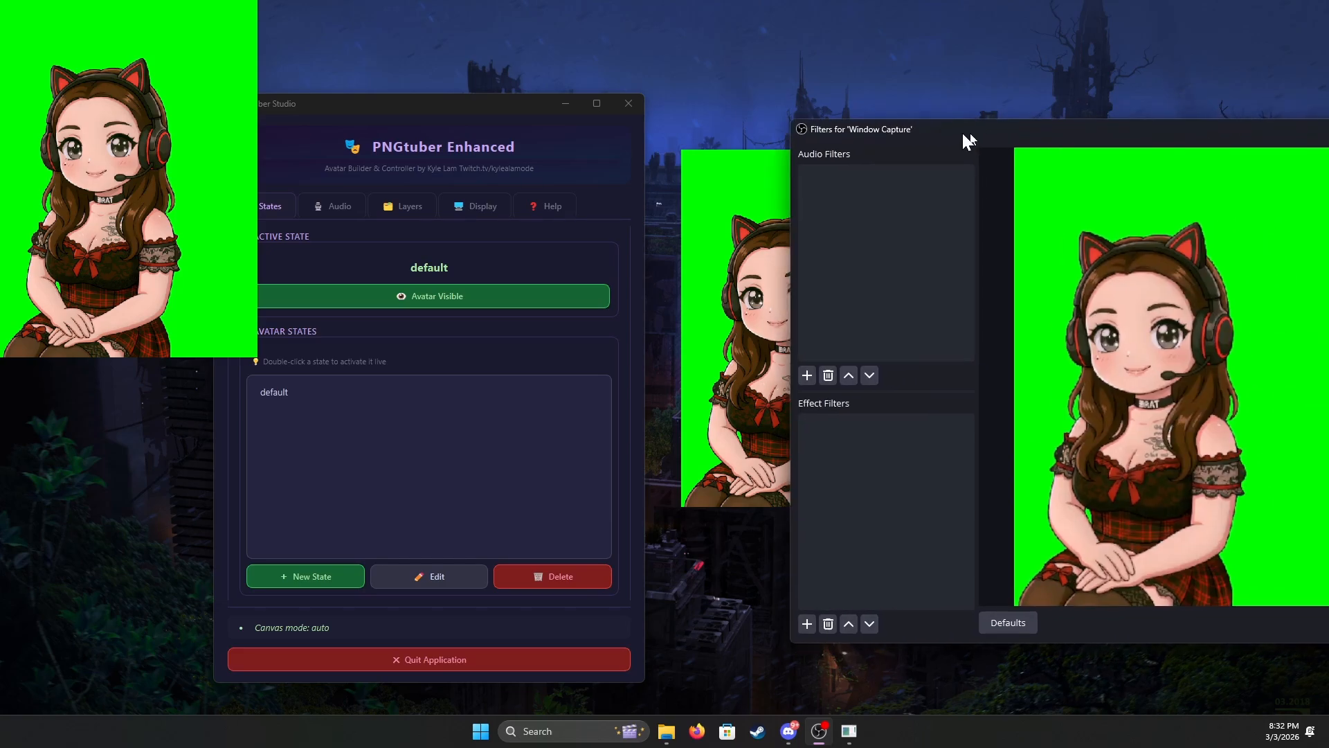
Add a Chroma Key effect filter to the Window Capture source in OBS, close the filters, and move the floating avatar window away from the settings.
drag(966, 125, 658, 141)
click(504, 631)
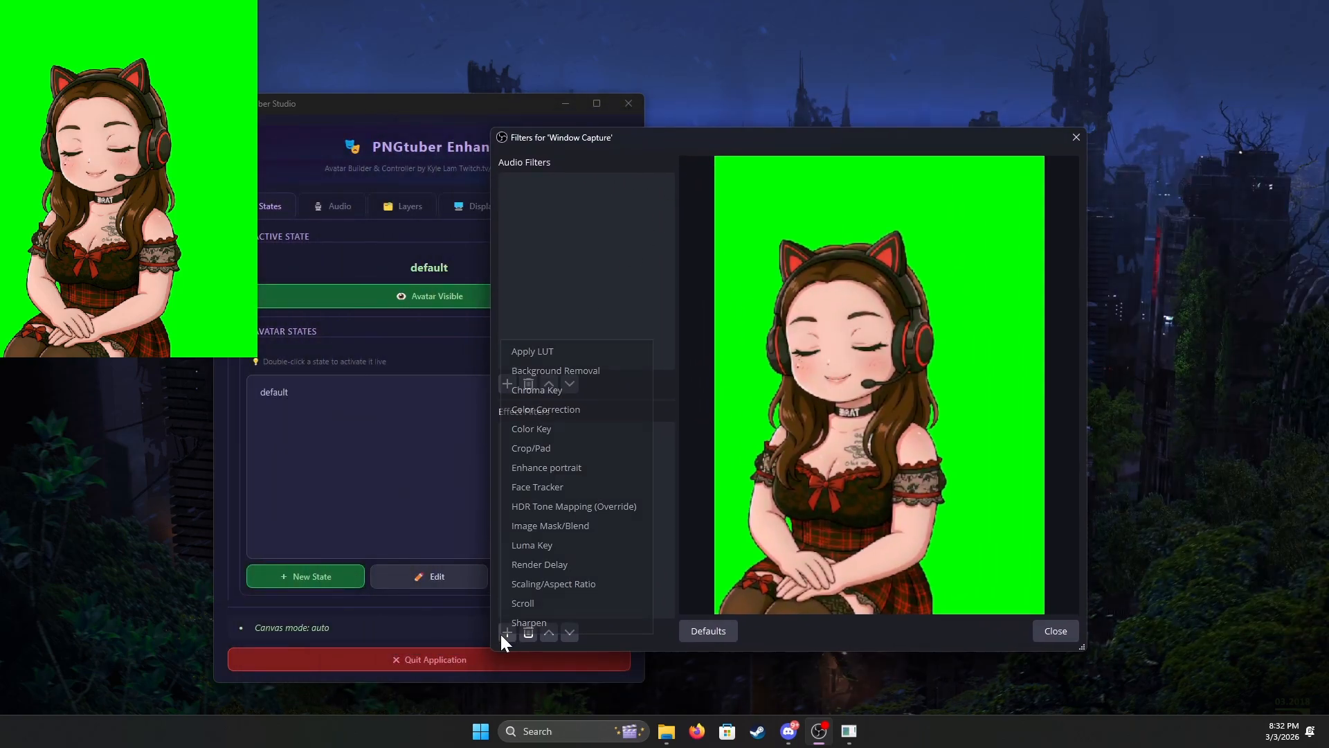
click(567, 391)
click(744, 414)
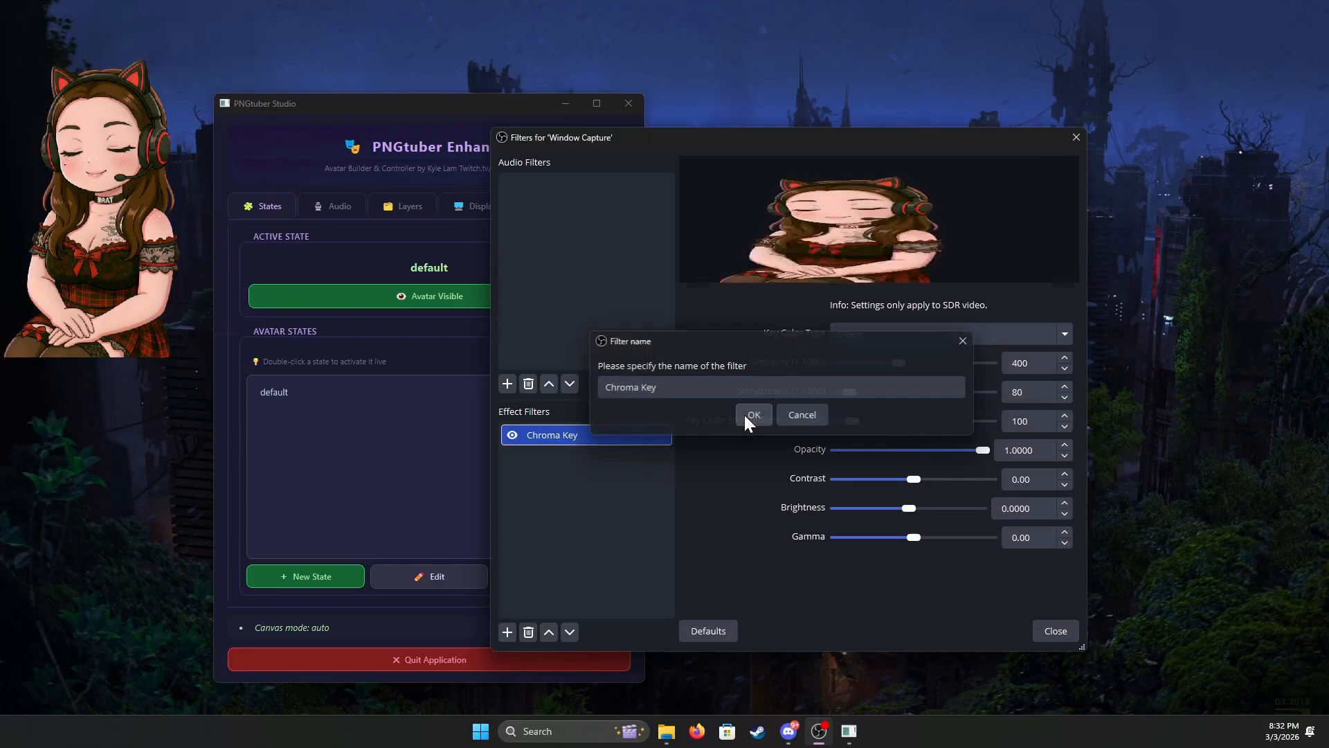
click(1071, 631)
drag(803, 426, 847, 374)
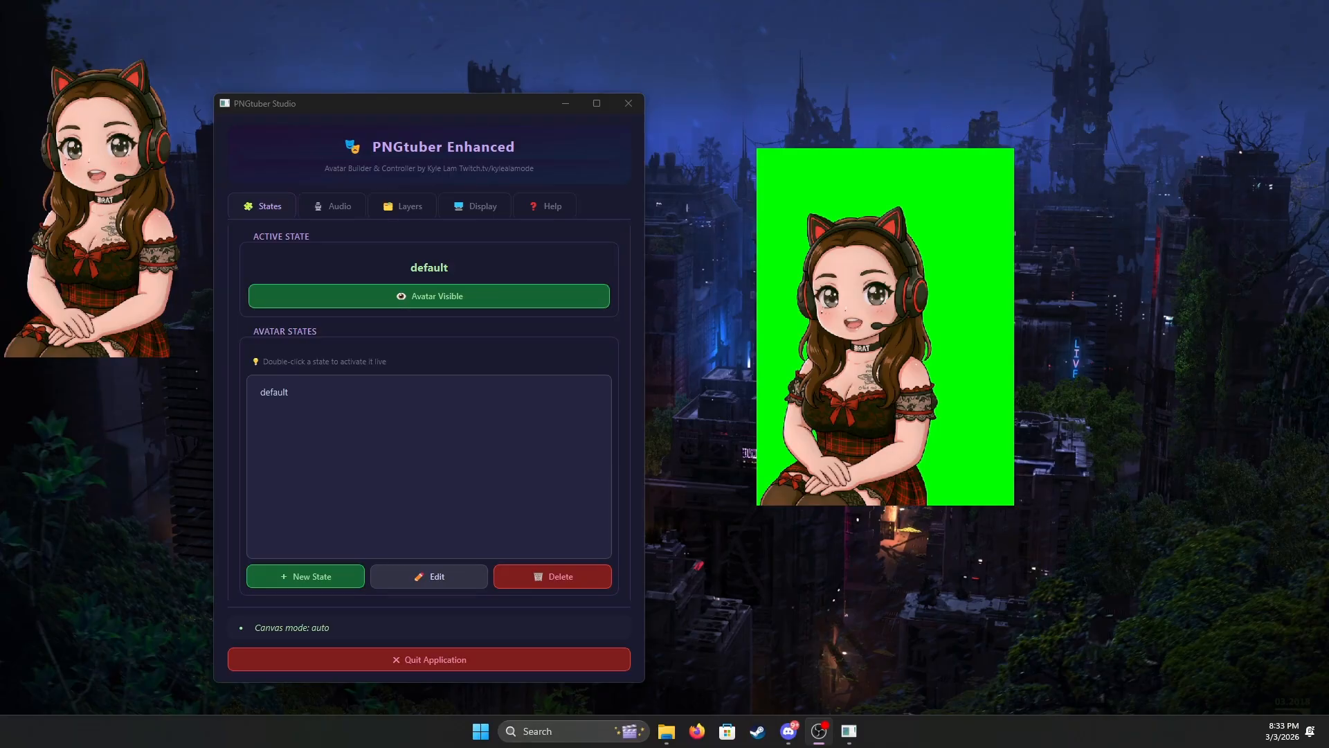
Review the layers, microphone sensitivity thresholds, background mode, canvas size and avatar motion settings.
click(395, 211)
click(350, 205)
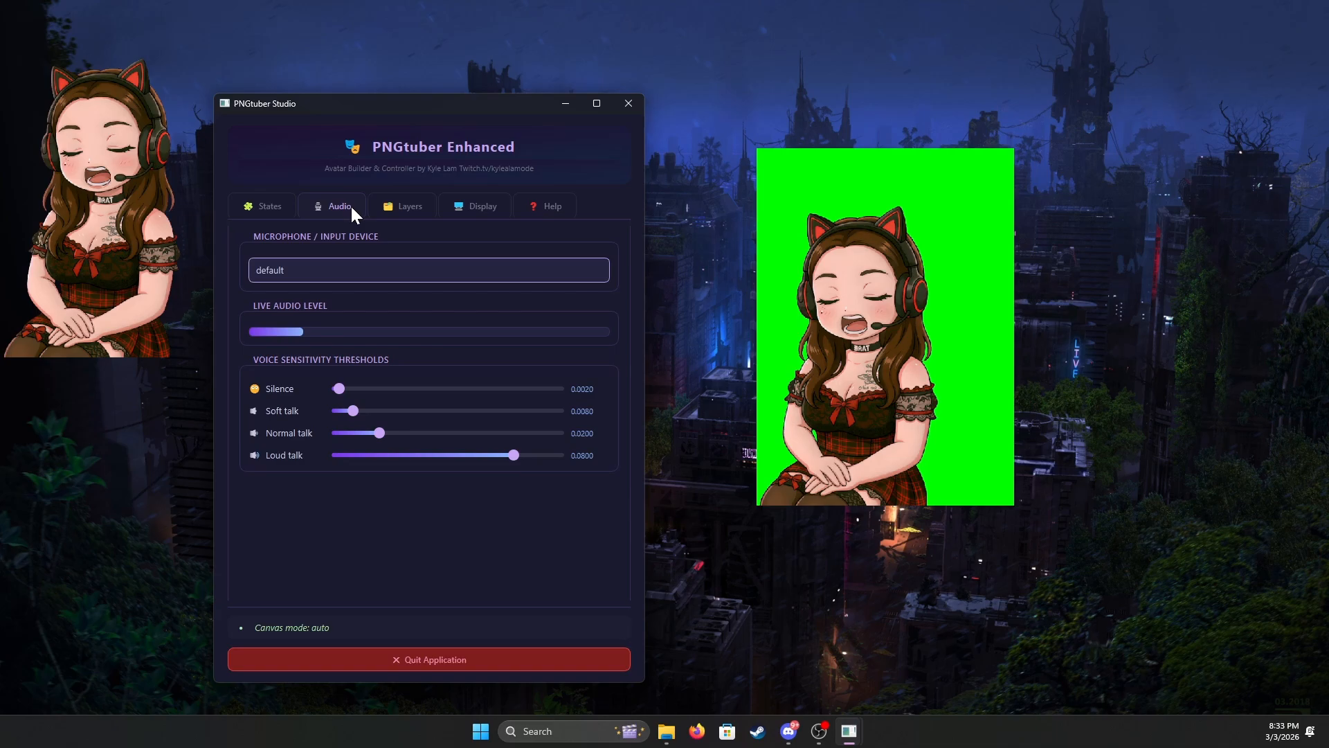
click(473, 205)
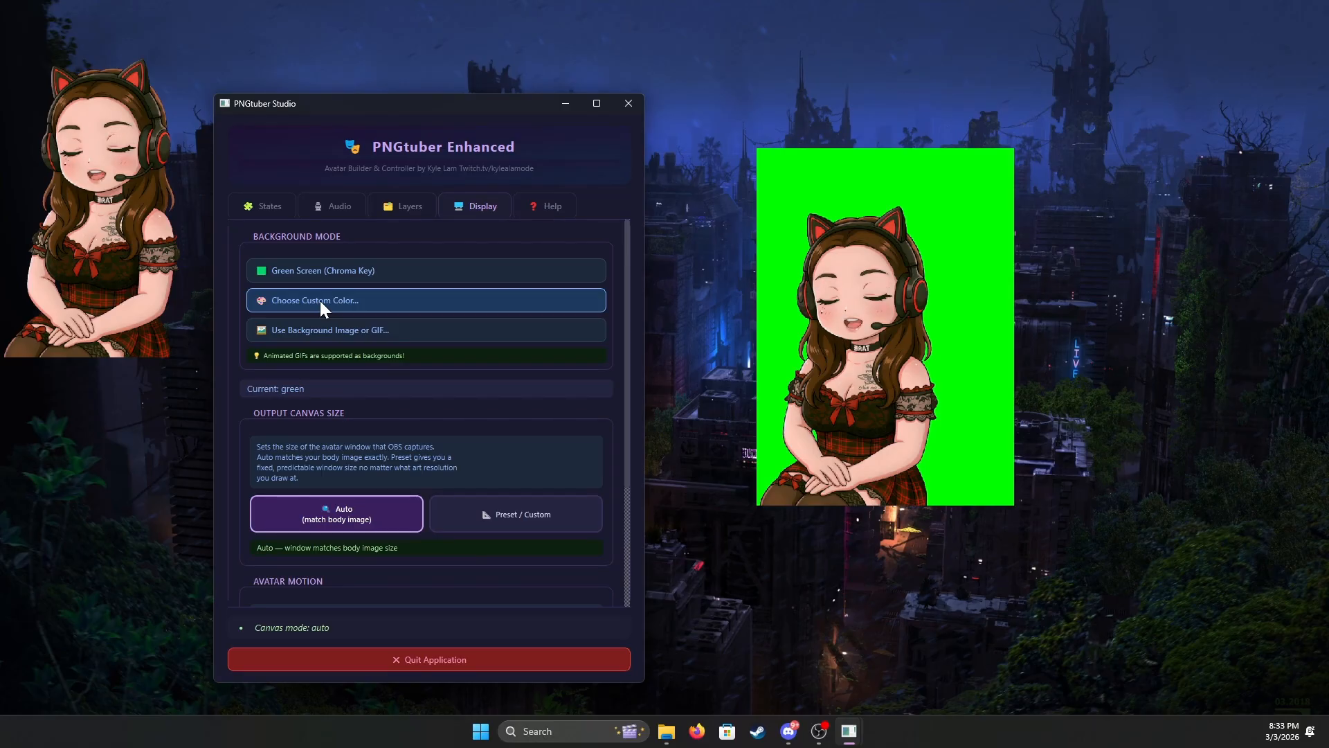
scroll(320, 300, down, 3)
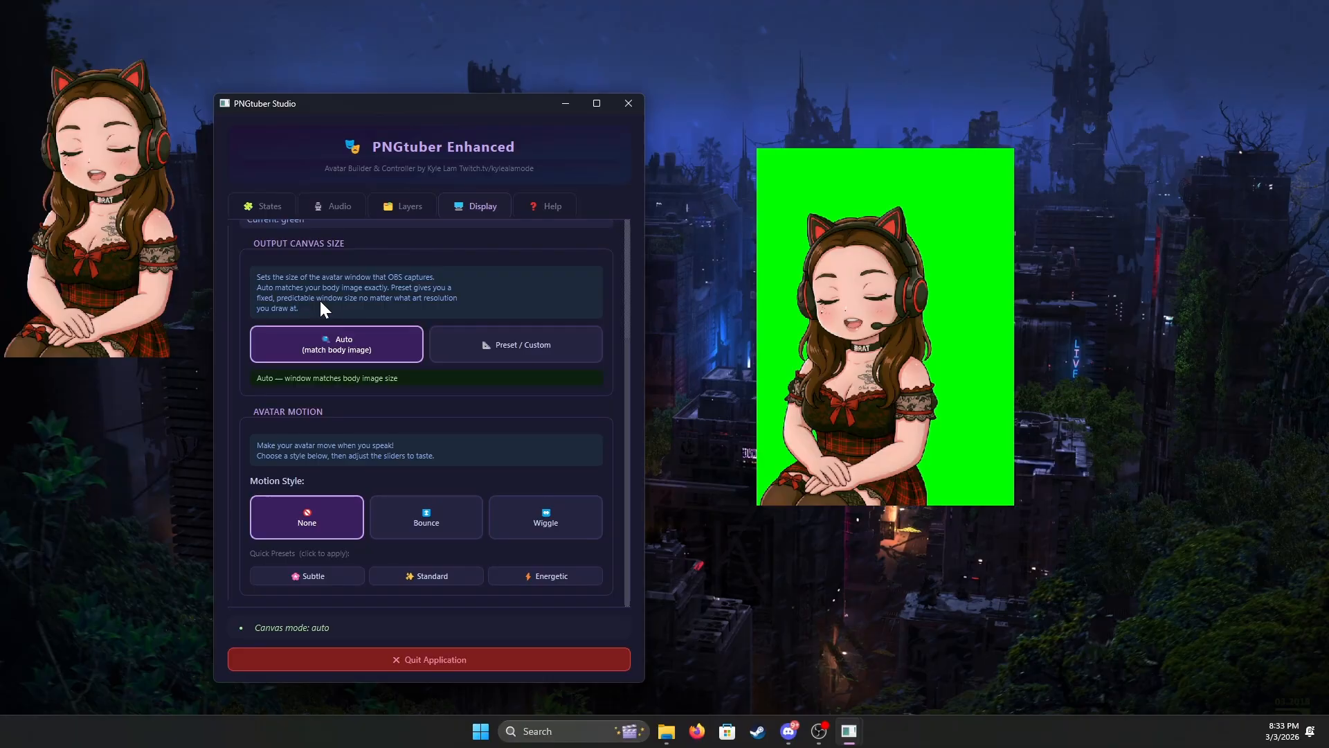
scroll(321, 300, up, 3)
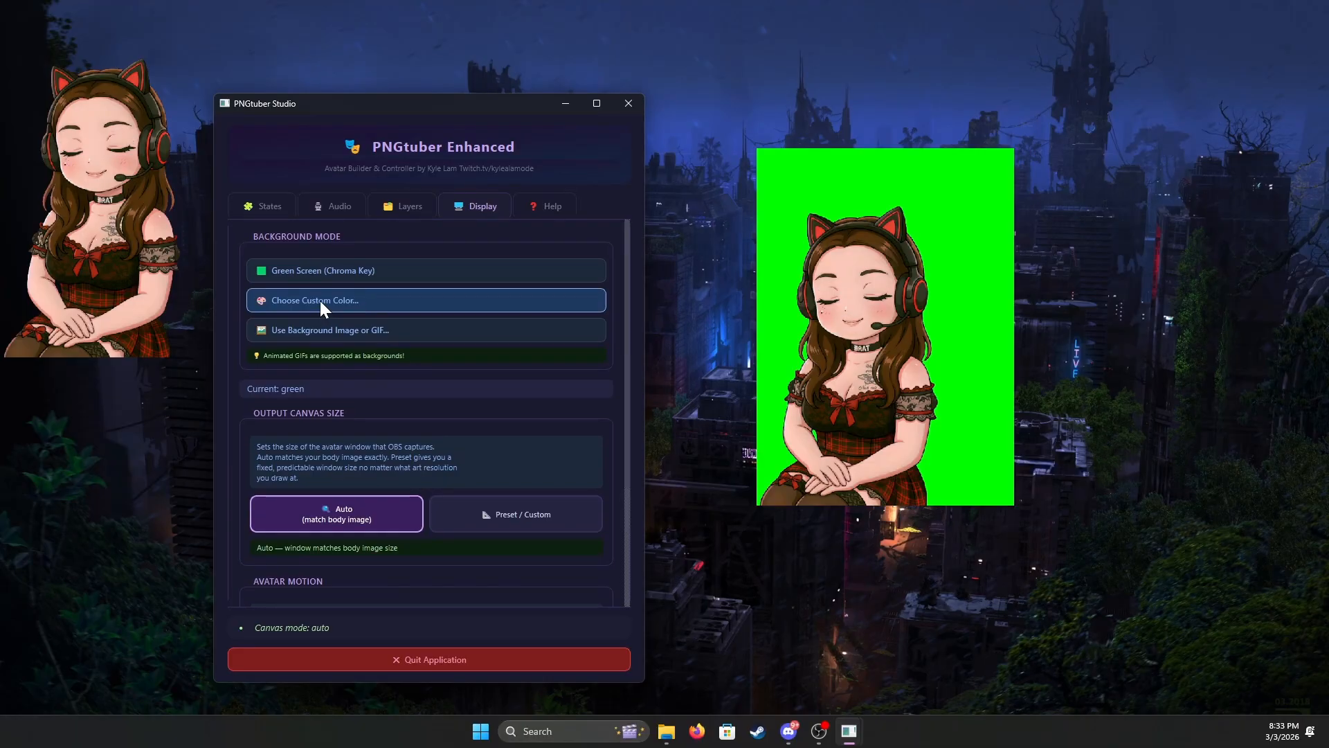
Read through the help guide, from supported file formats and frame naming to the body layer notes and quick-start checklist.
click(527, 203)
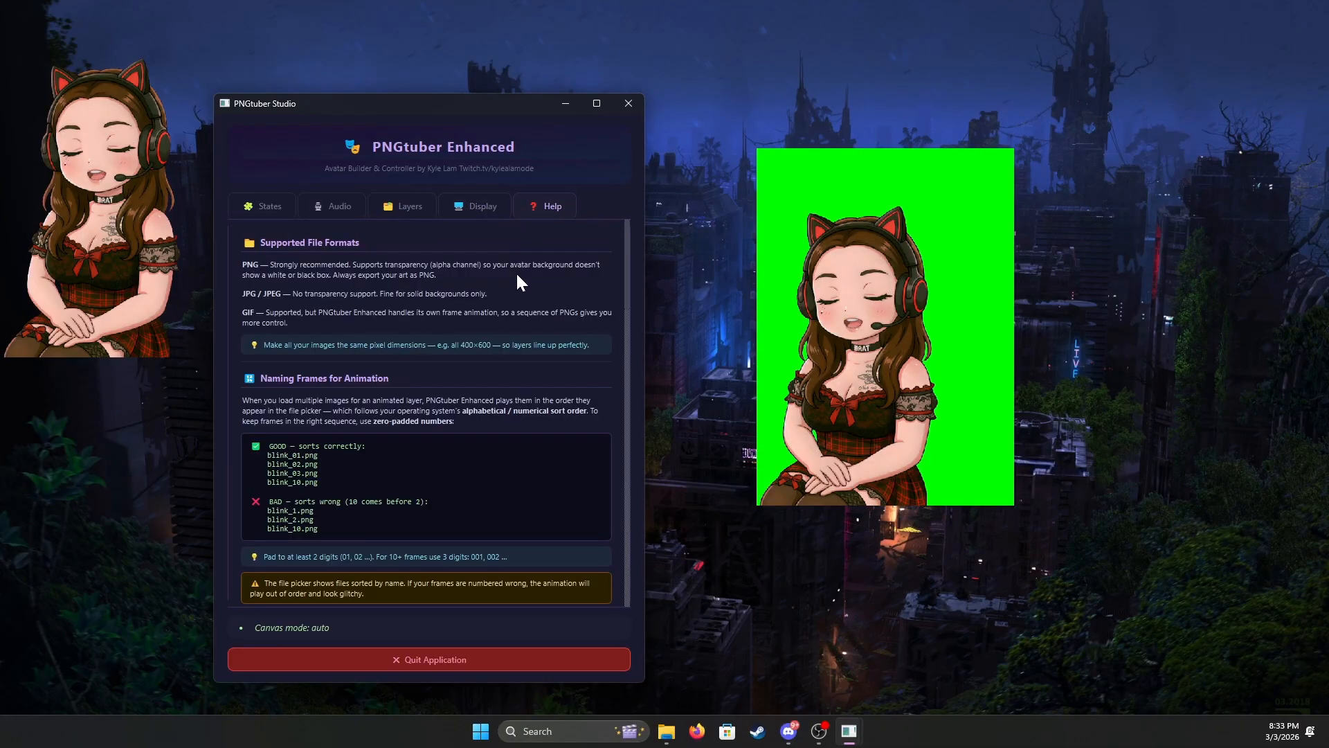
scroll(515, 274, down, 1)
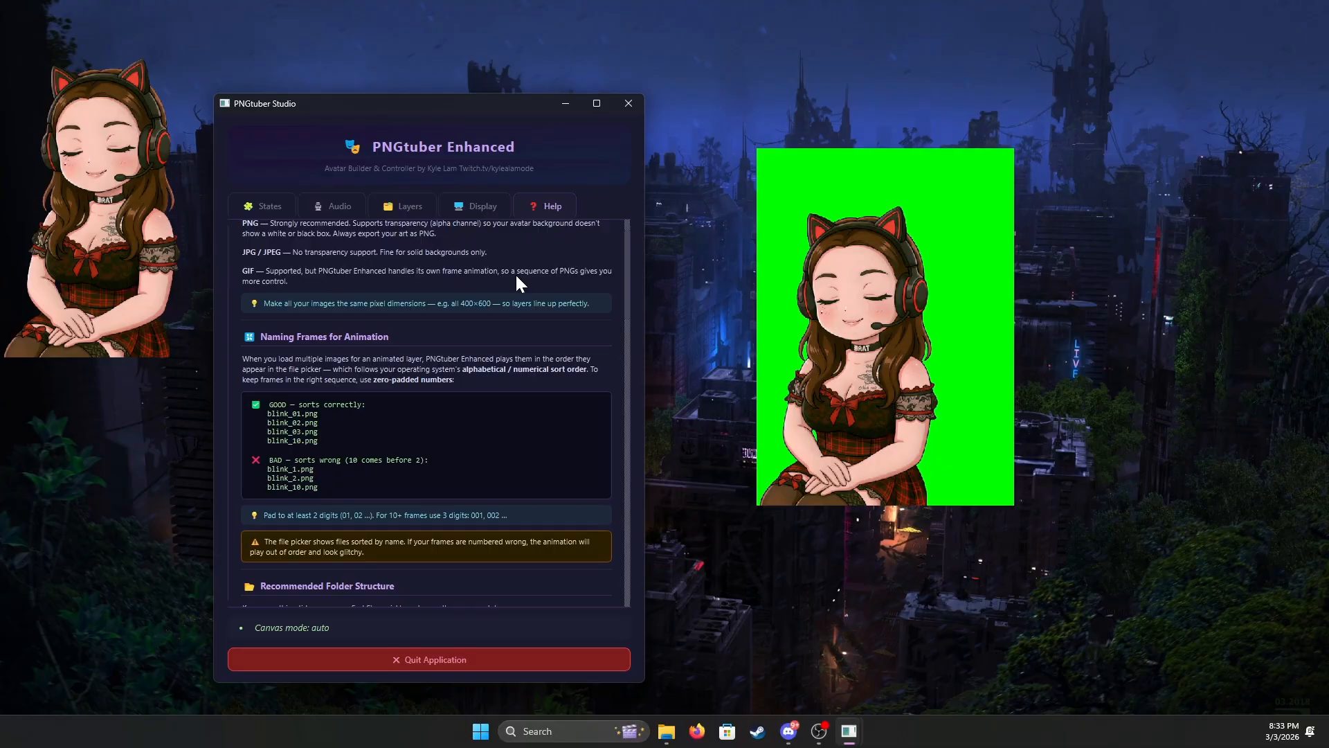
scroll(515, 278, down, 12)
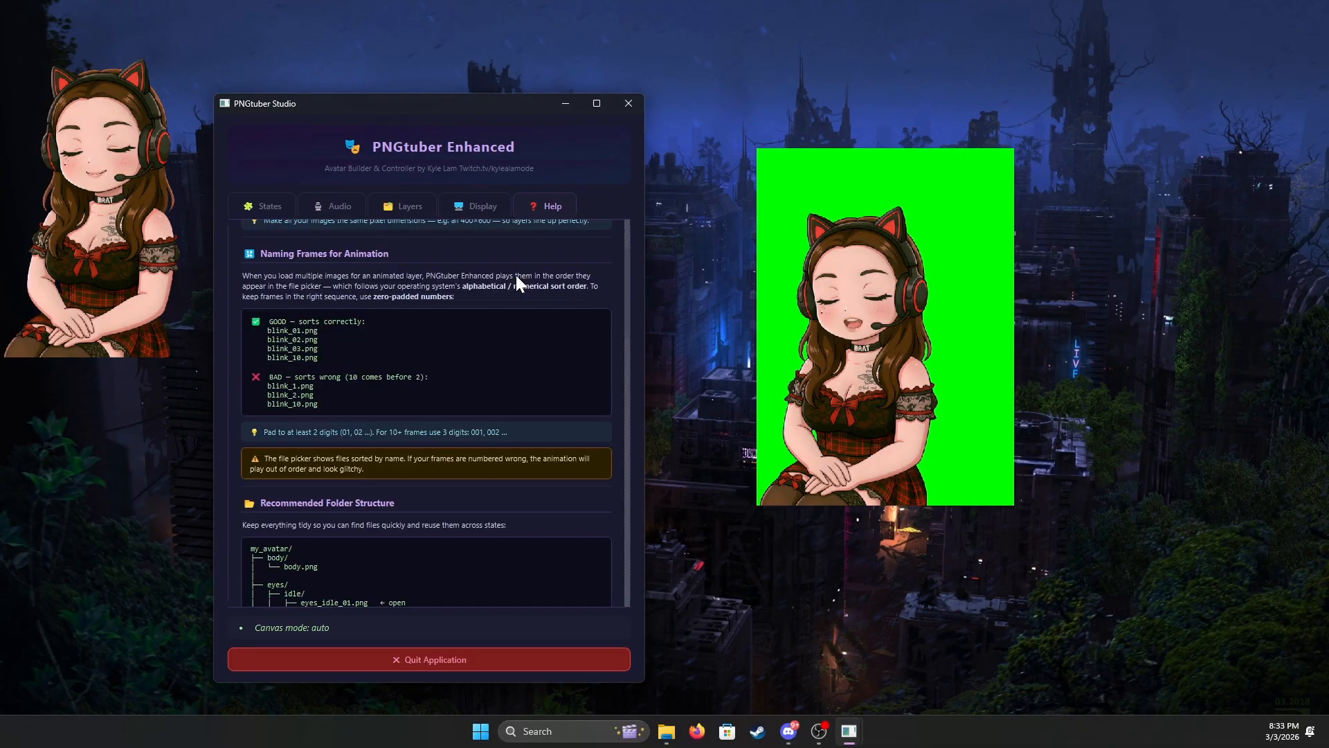
scroll(515, 272, down, 20)
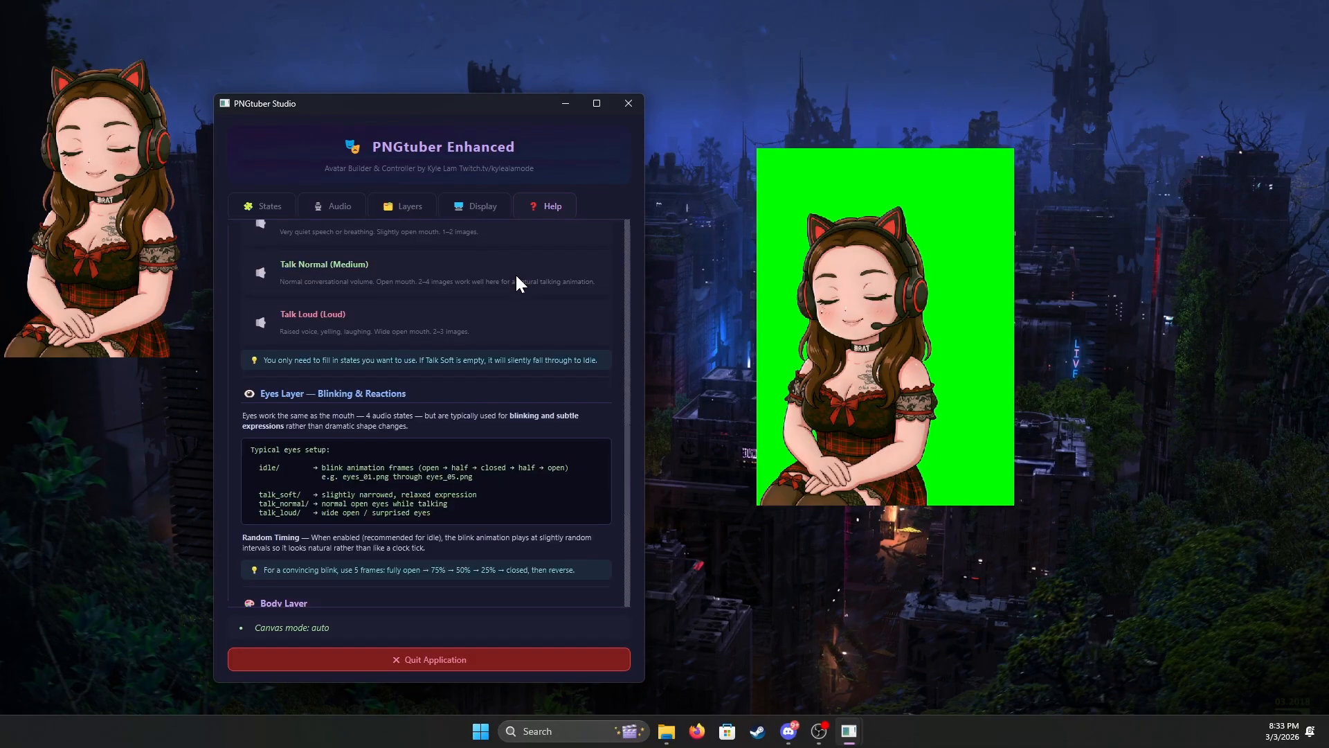
scroll(516, 275, down, 3)
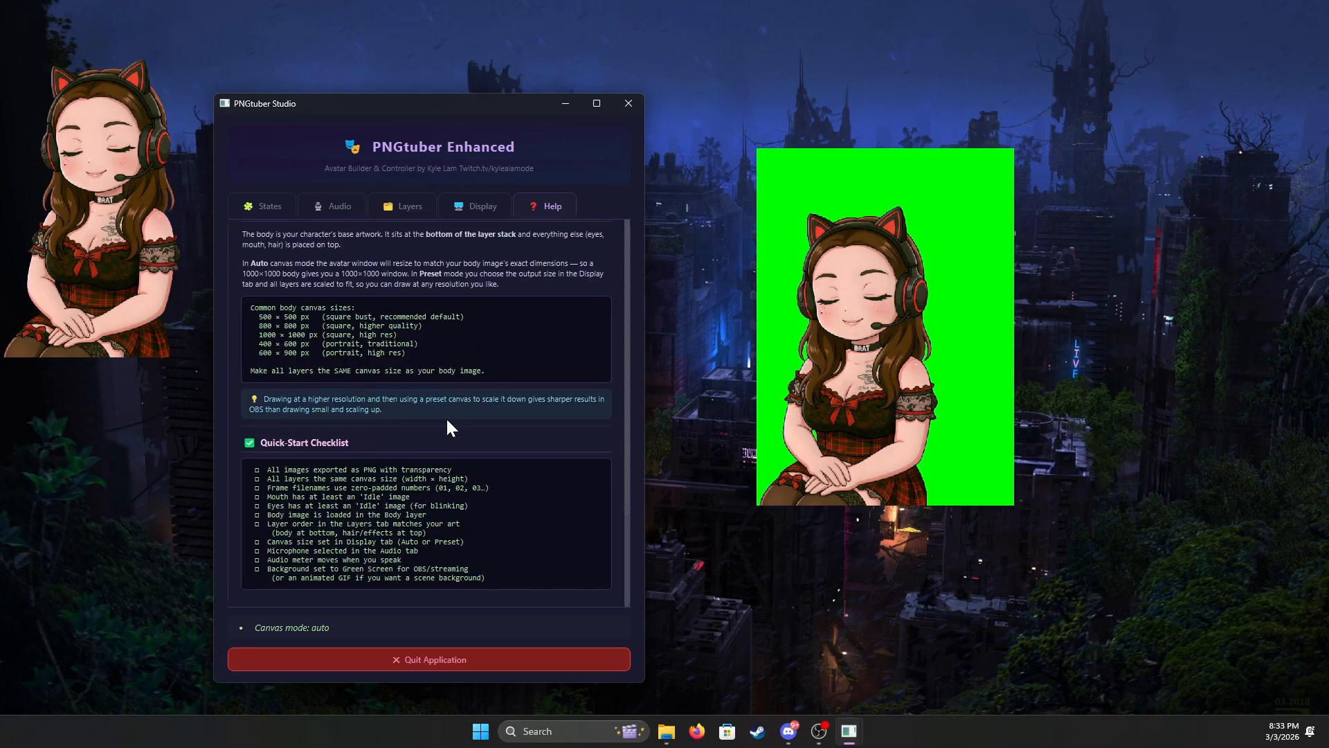
scroll(446, 417, up, 4)
scroll(448, 419, up, 20)
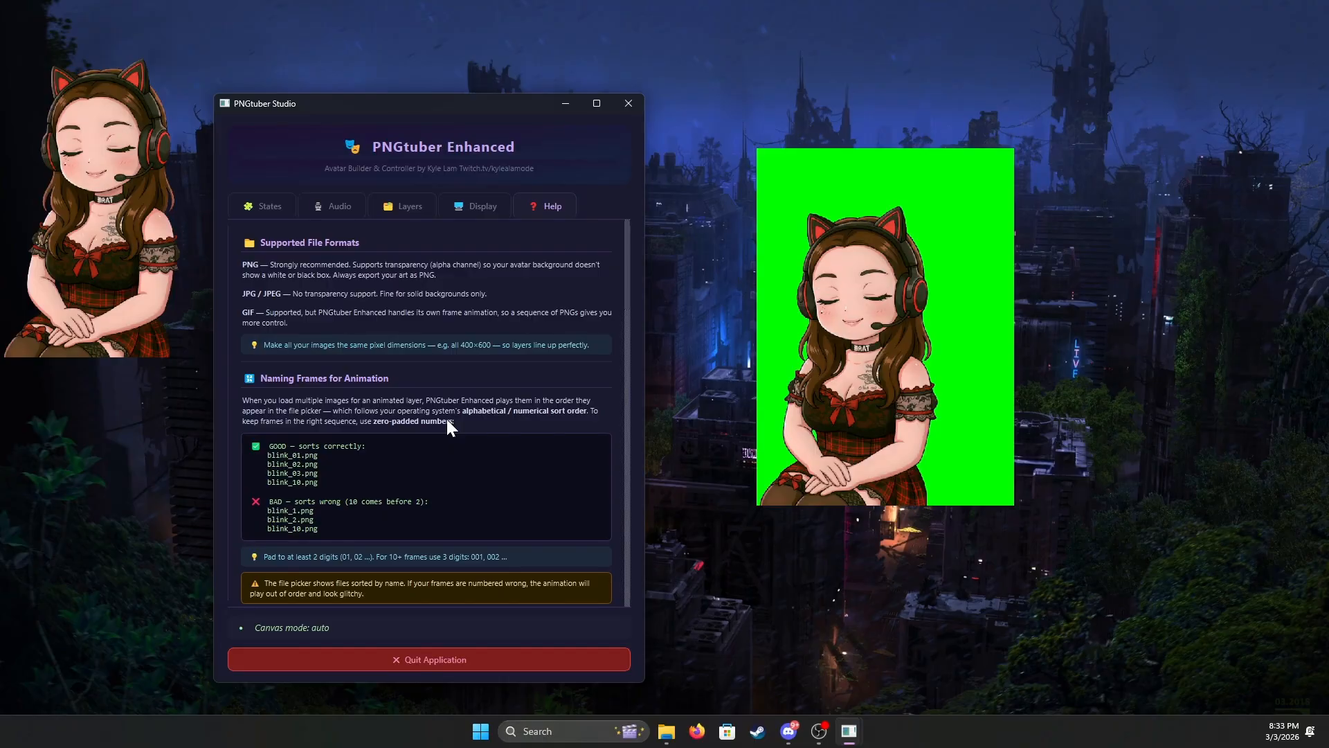
scroll(447, 418, down, 20)
scroll(447, 425, down, 2)
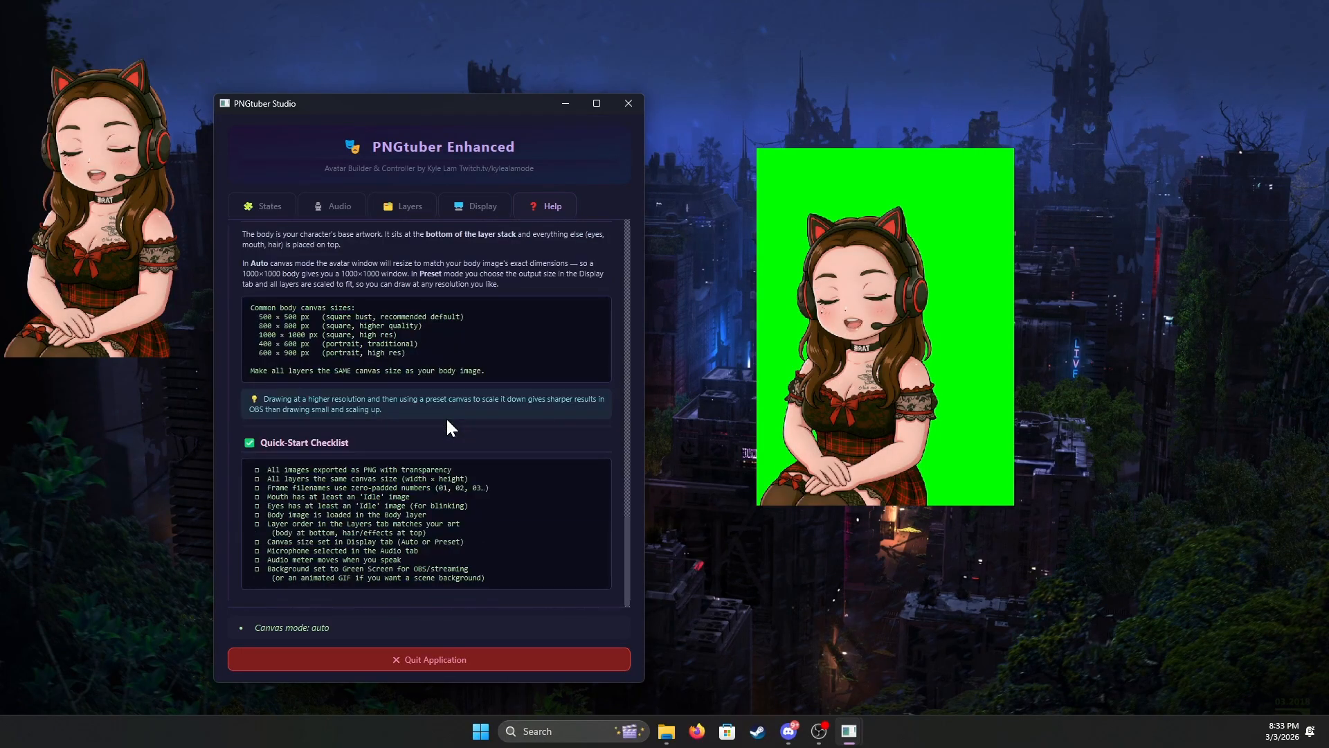
Quit PNGtuber Studio.
click(362, 664)
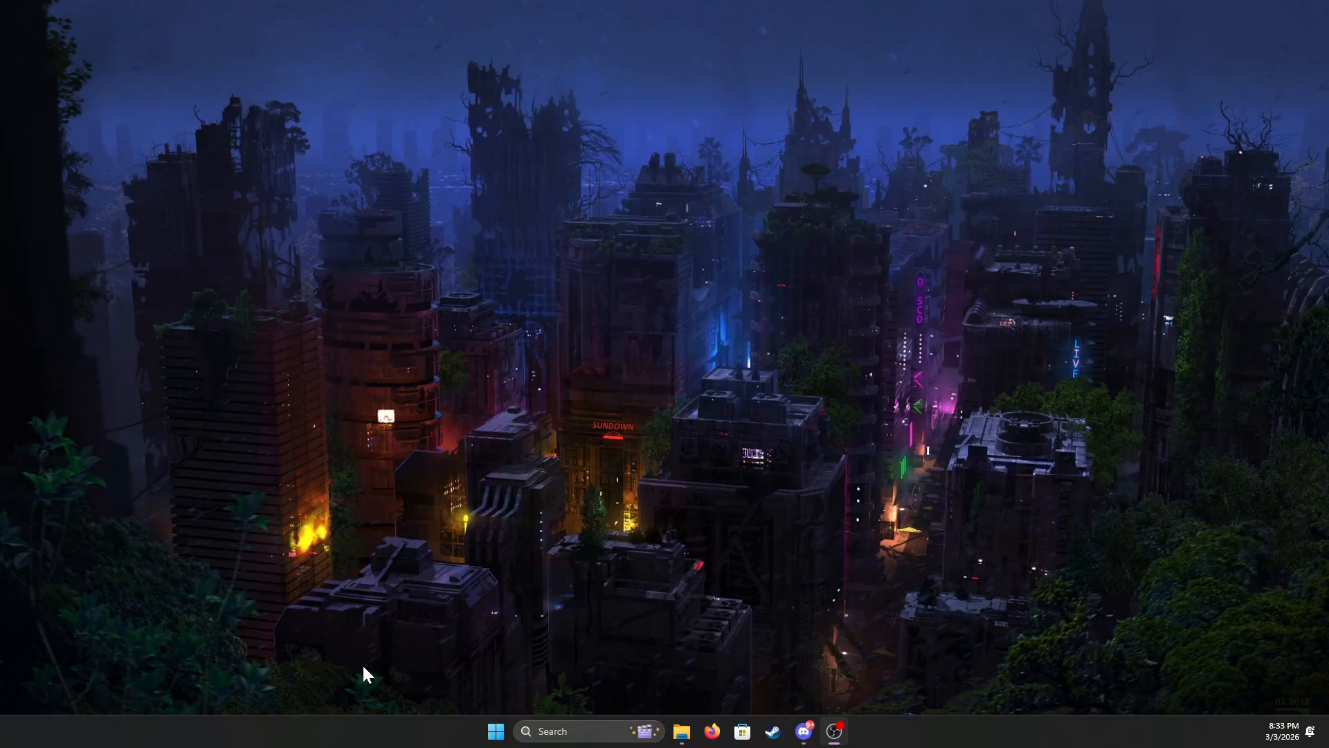